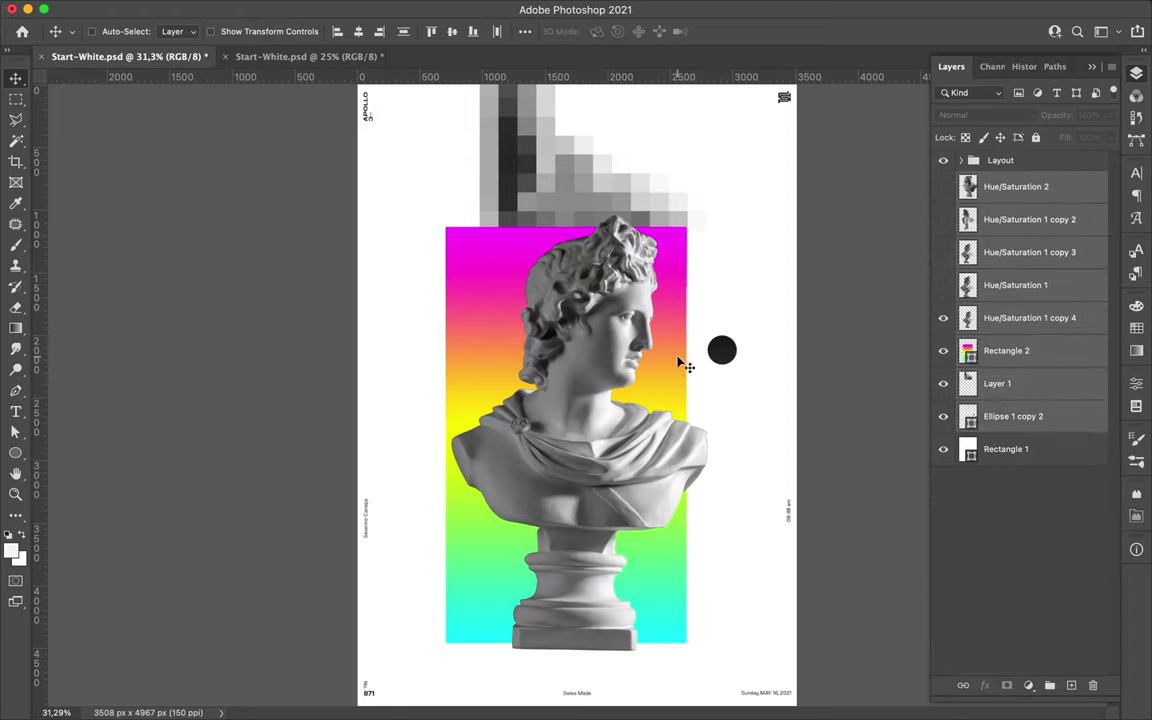
# - Move the pixel fragment to the bust's lower right, above the gradient rectangle
pyautogui.moveTo(530, 155); pyautogui.dragTo(727, 568)
pyautogui.hotkey('ctrl', ']')
pyautogui.scroll(5, 727, 568)
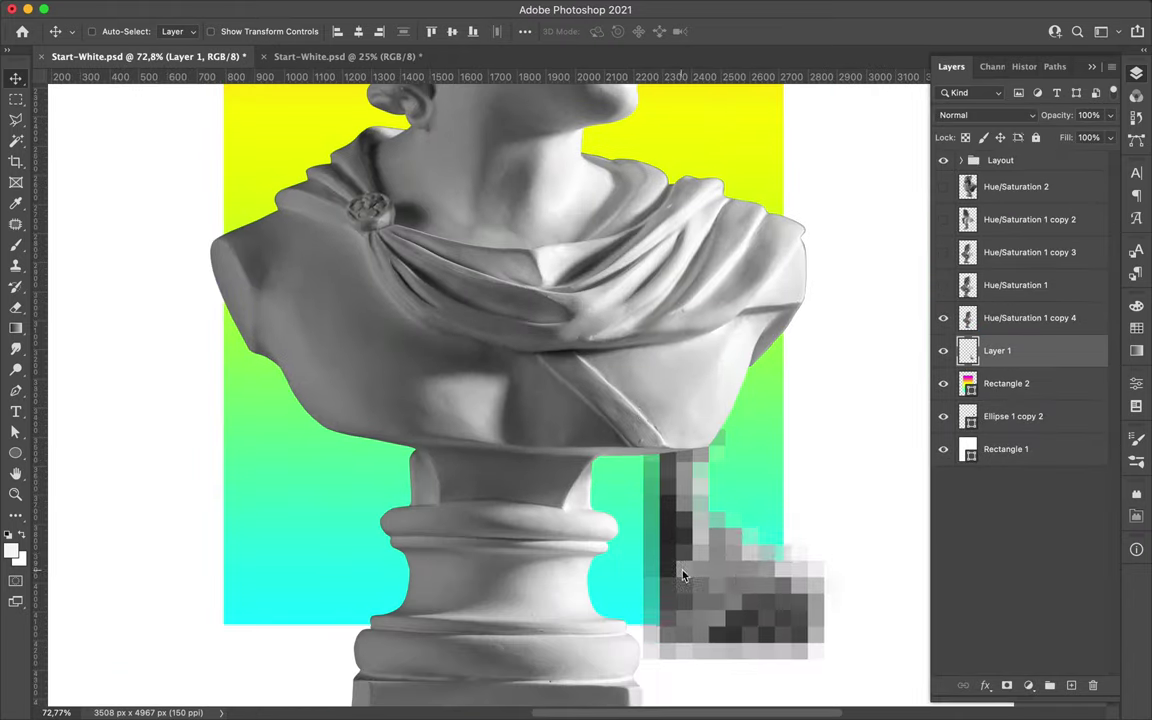
pyautogui.scroll(-5, 746, 560)
# - Copy the bust area inside the Rectangle 2 shape onto a new layer
pyautogui.click(1010, 317)
pyautogui.keyDown('ctrl'); pyautogui.click(997, 383); pyautogui.keyUp('ctrl')
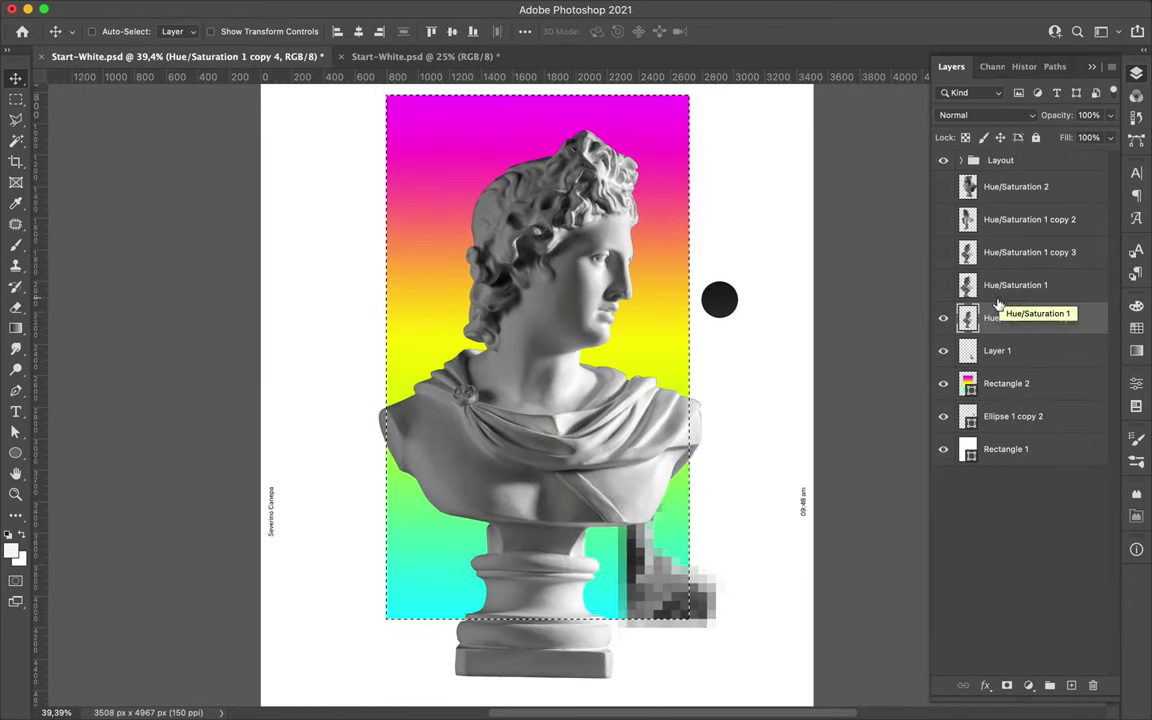
pyautogui.press('e')
pyautogui.rightClick(590, 228)
pyautogui.press('Return')
pyautogui.hotkey('ctrl', 'j')
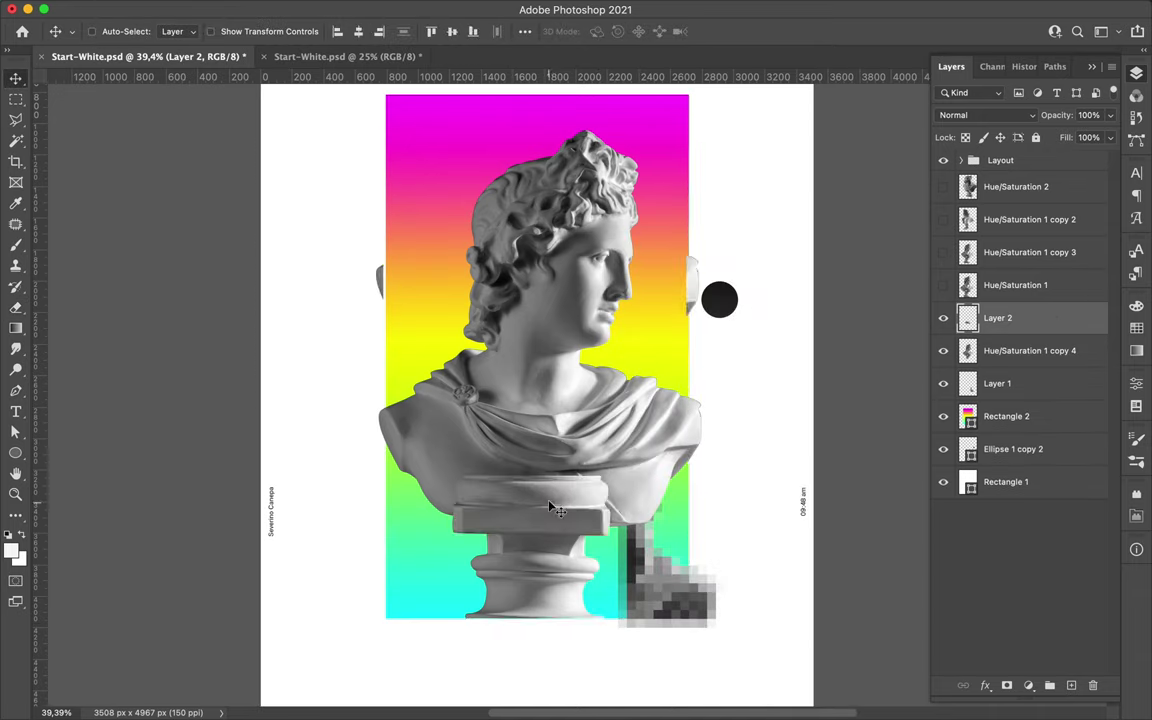
# - Flip the copied piece upside down and place it at the poster's top
pyautogui.press('v')
pyautogui.scroll(-2, 480, 411)
pyautogui.hotkey('ctrl', 't')
pyautogui.moveTo(538, 116); pyautogui.dragTo(593, 135)
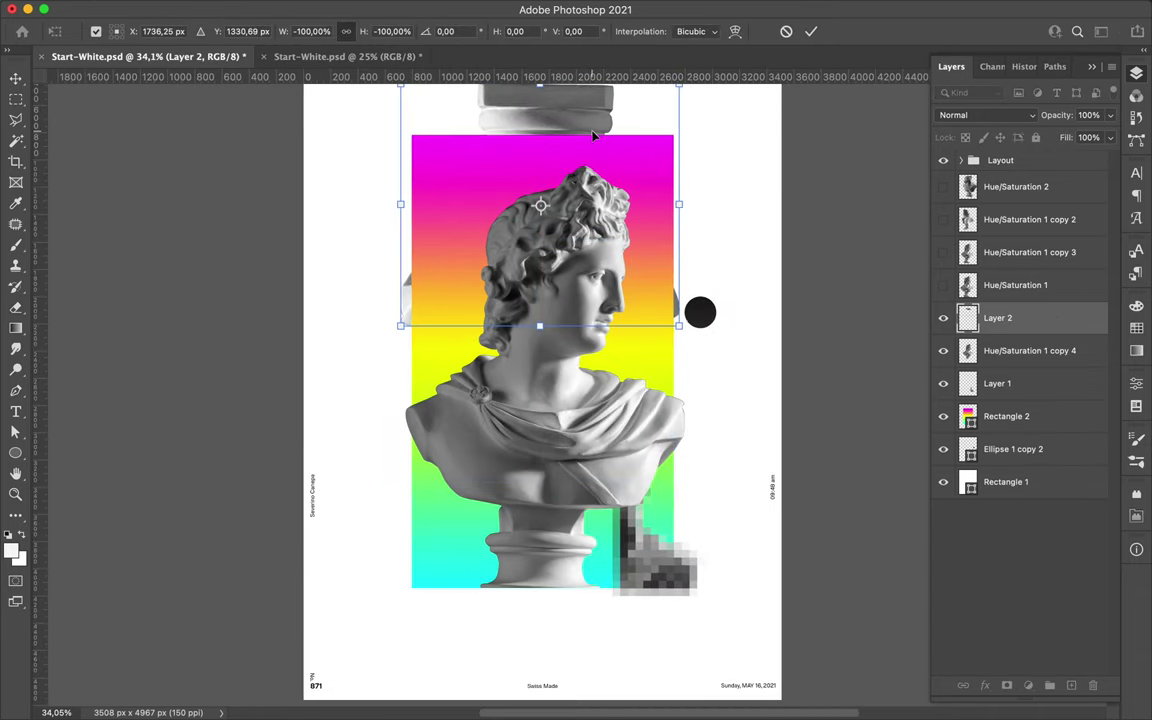
pyautogui.press('Return')
# - Show the Hue/Saturation 1 copy 2 bust, shrink it and shift it left
pyautogui.click(1020, 219)
pyautogui.click(943, 219)
pyautogui.hotkey('ctrl', 't')
pyautogui.moveTo(685, 600); pyautogui.dragTo(560, 480)
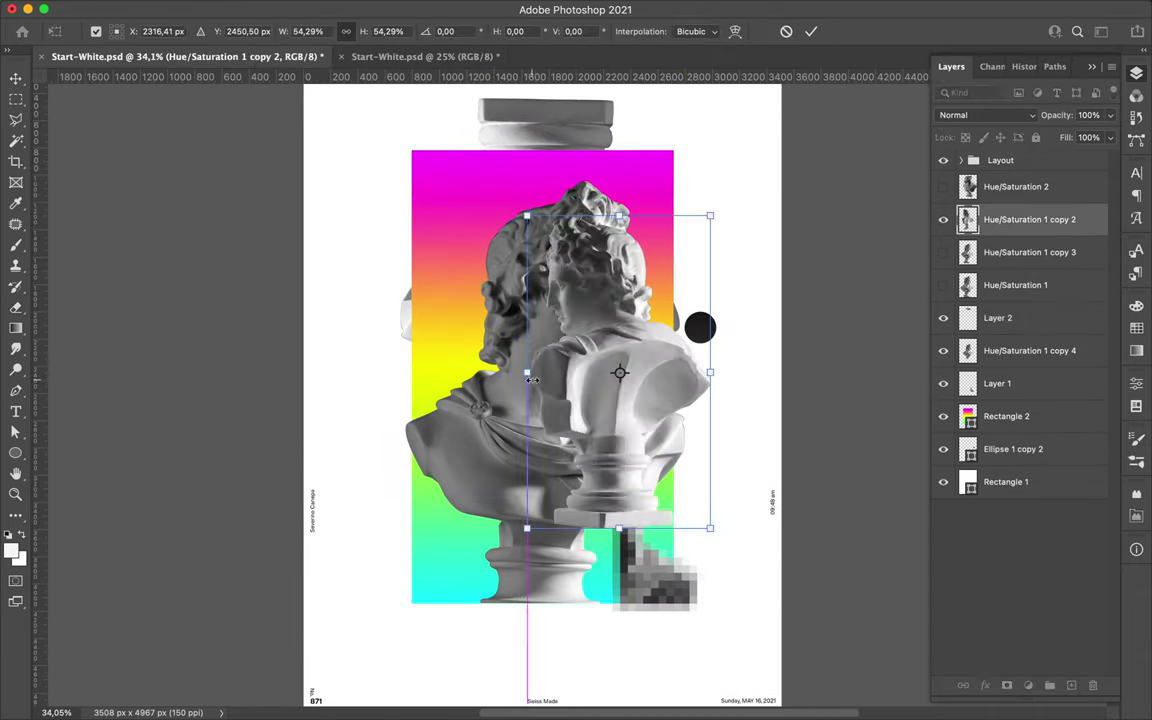
pyautogui.press('Return')
# - Copy the bust's head area to a new layer at the upper-left edge
pyautogui.press('m')
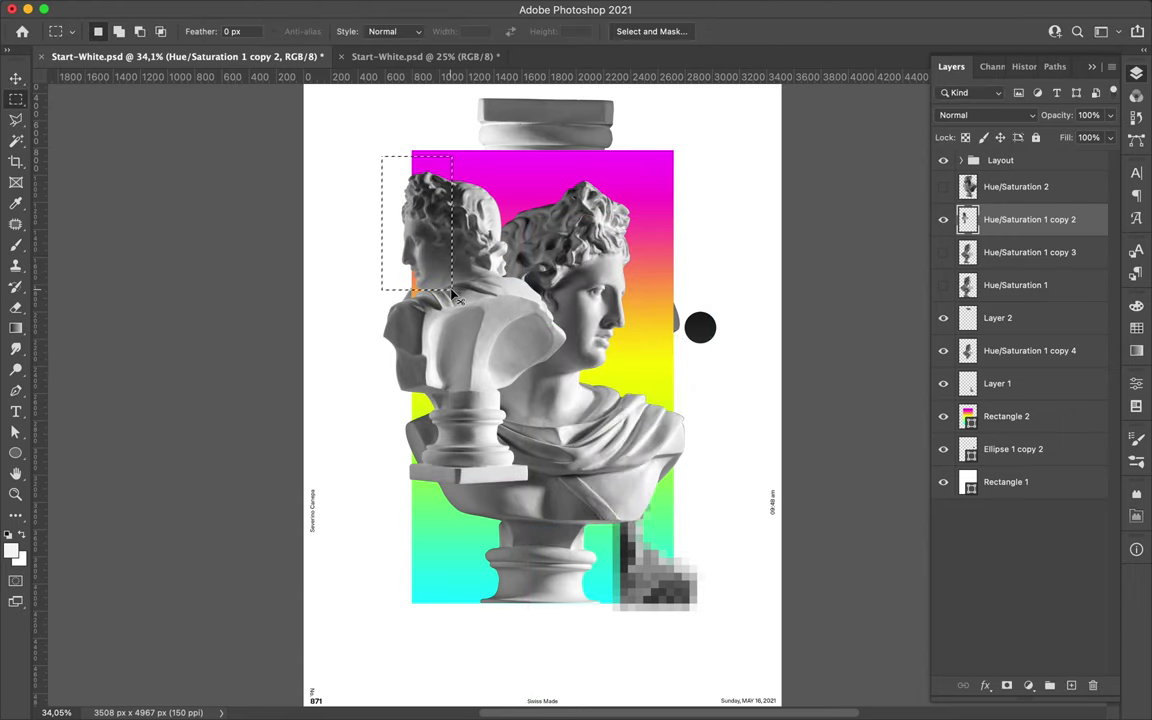
pyautogui.hotkey('ctrl', 'j')
pyautogui.press('v')
pyautogui.moveTo(416, 248); pyautogui.dragTo(397, 235)
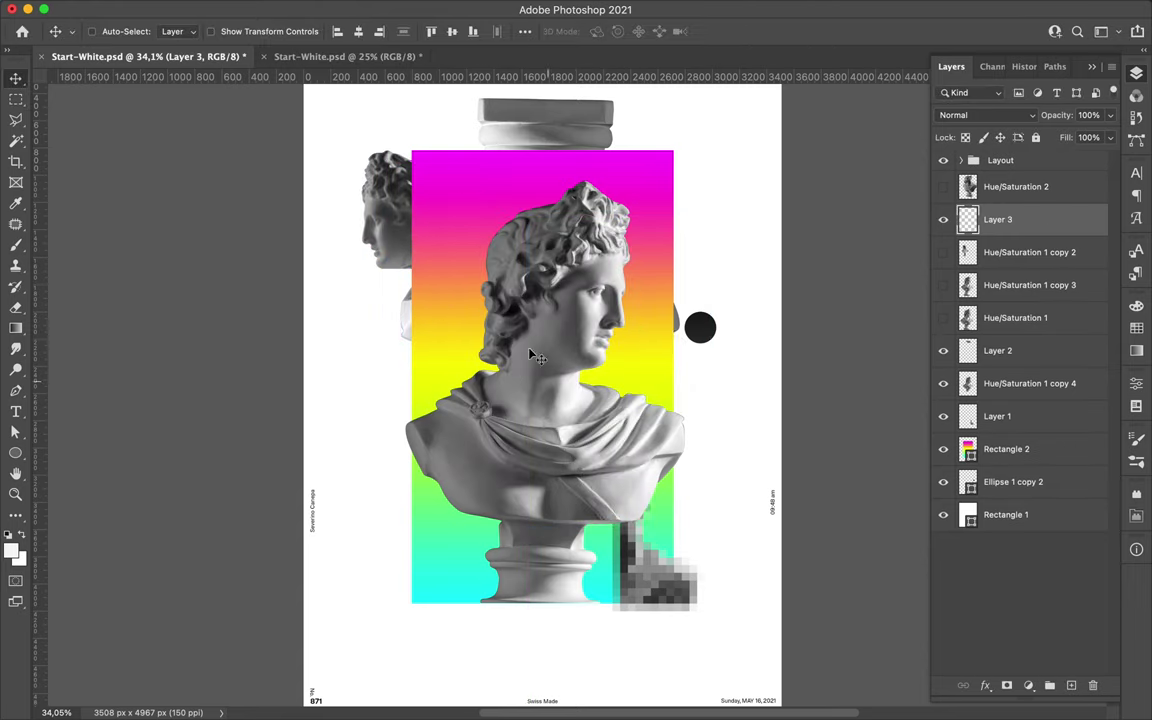
pyautogui.click(942, 187)
pyautogui.hotkey('ctrl', 't')
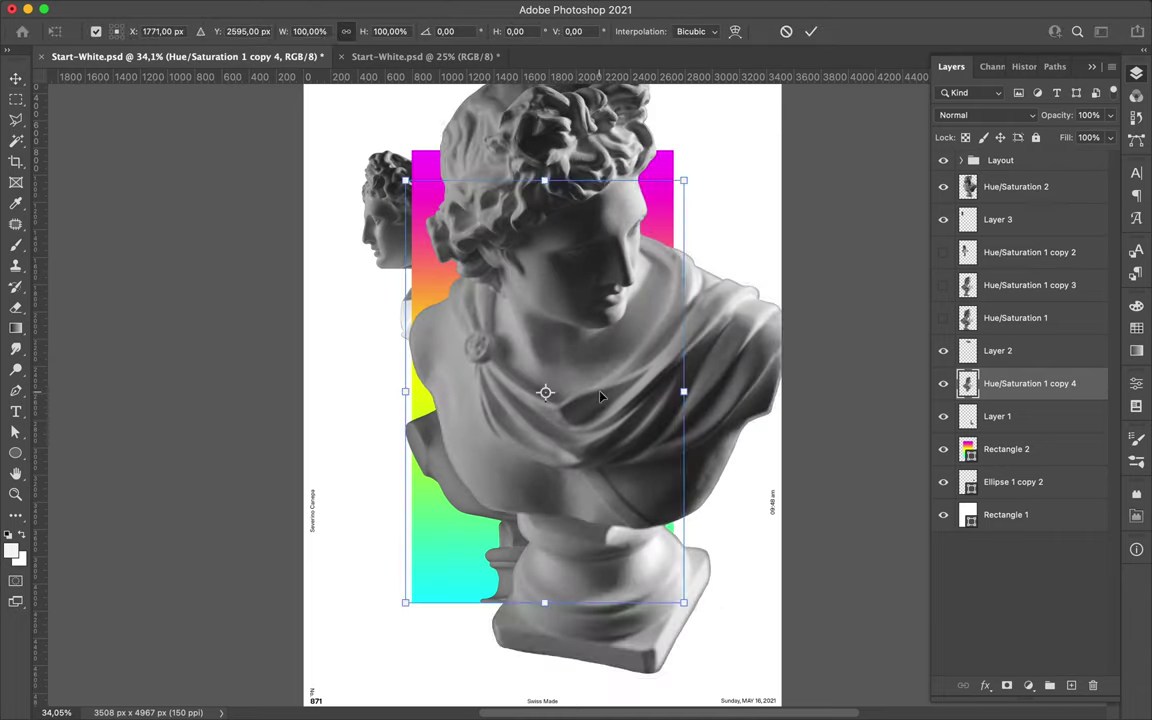
# - Move the Hue/Saturation 2 bust layer below Layer 1 and scale it down
pyautogui.click(1020, 187)
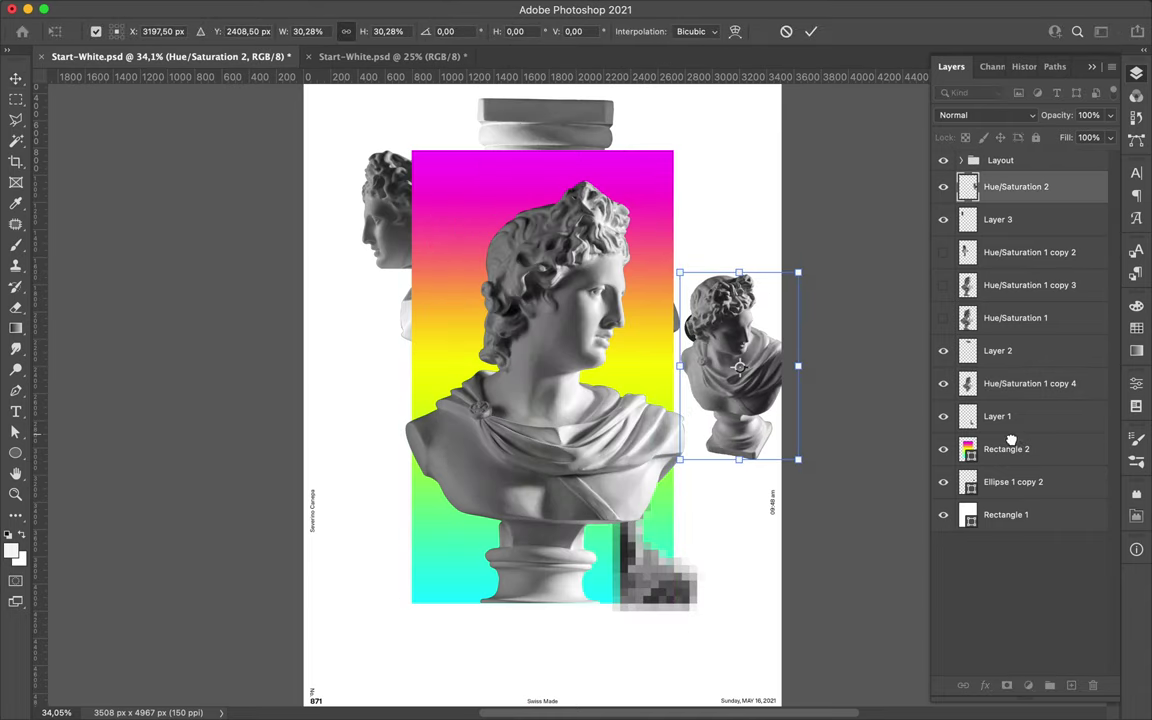
pyautogui.moveTo(1047, 428); pyautogui.dragTo(1044, 432)
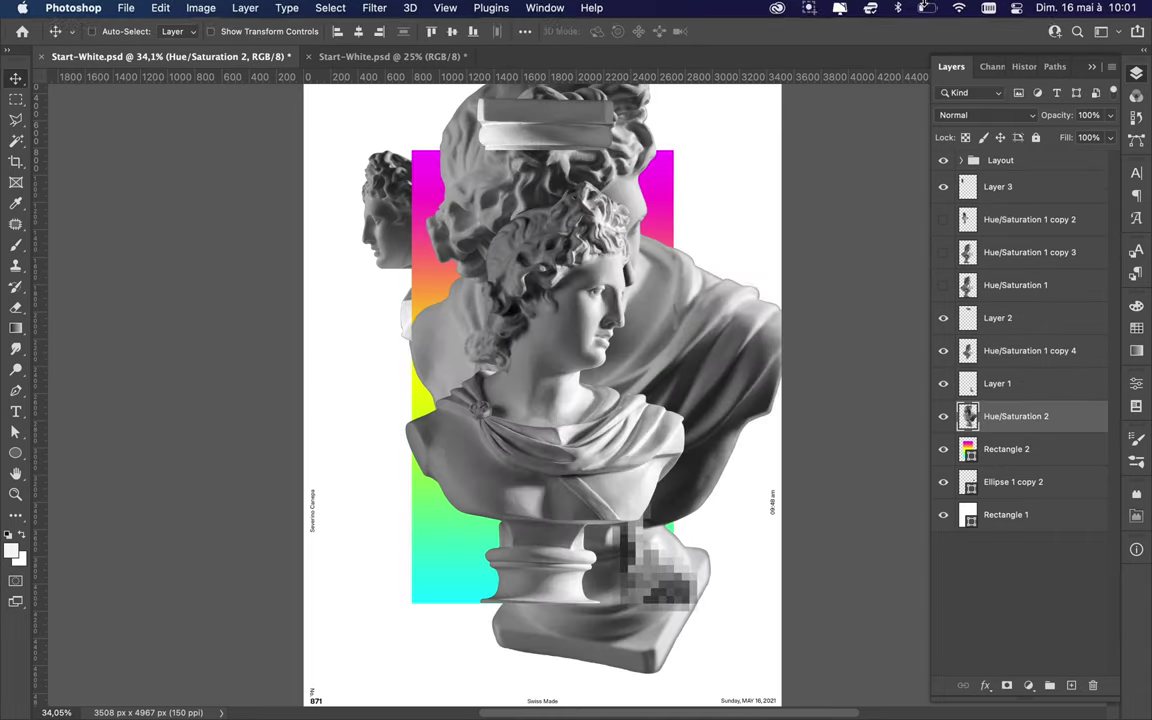
pyautogui.hotkey('ctrl', 't')
pyautogui.moveTo(797, 363); pyautogui.dragTo(587, 366)
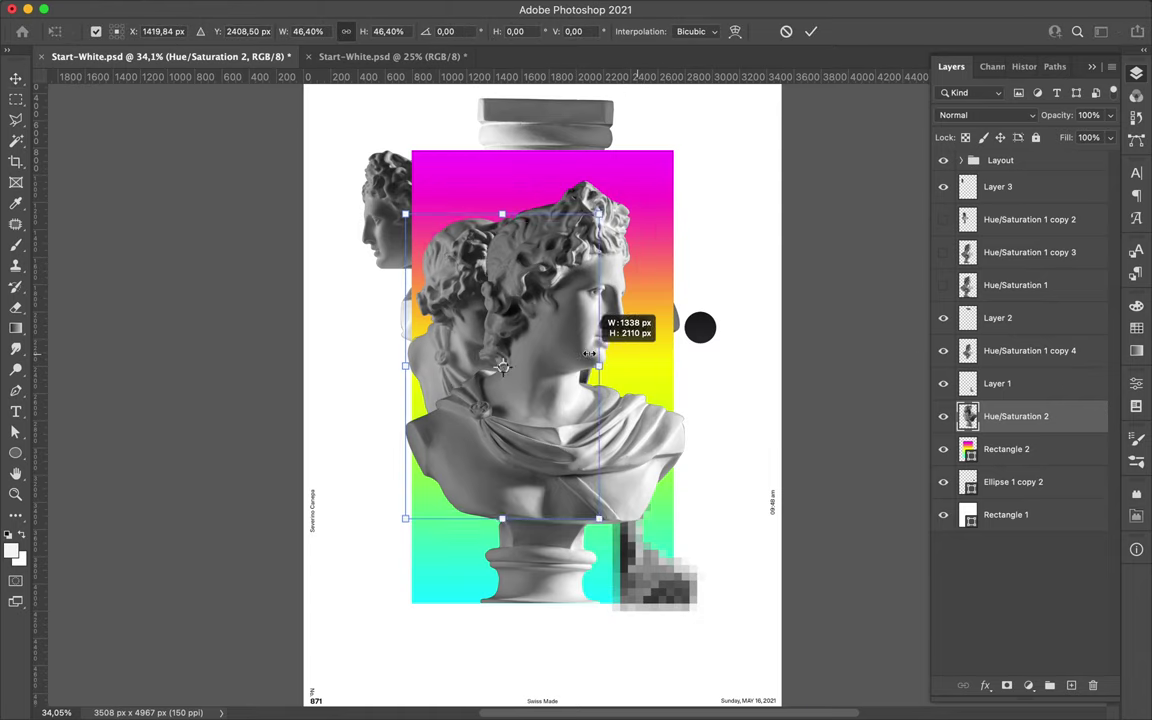
pyautogui.press('Return')
# - Put the small bust behind the gradient rectangle, shrink it further, and move it lower right
pyautogui.moveTo(406, 284); pyautogui.dragTo(622, 297)
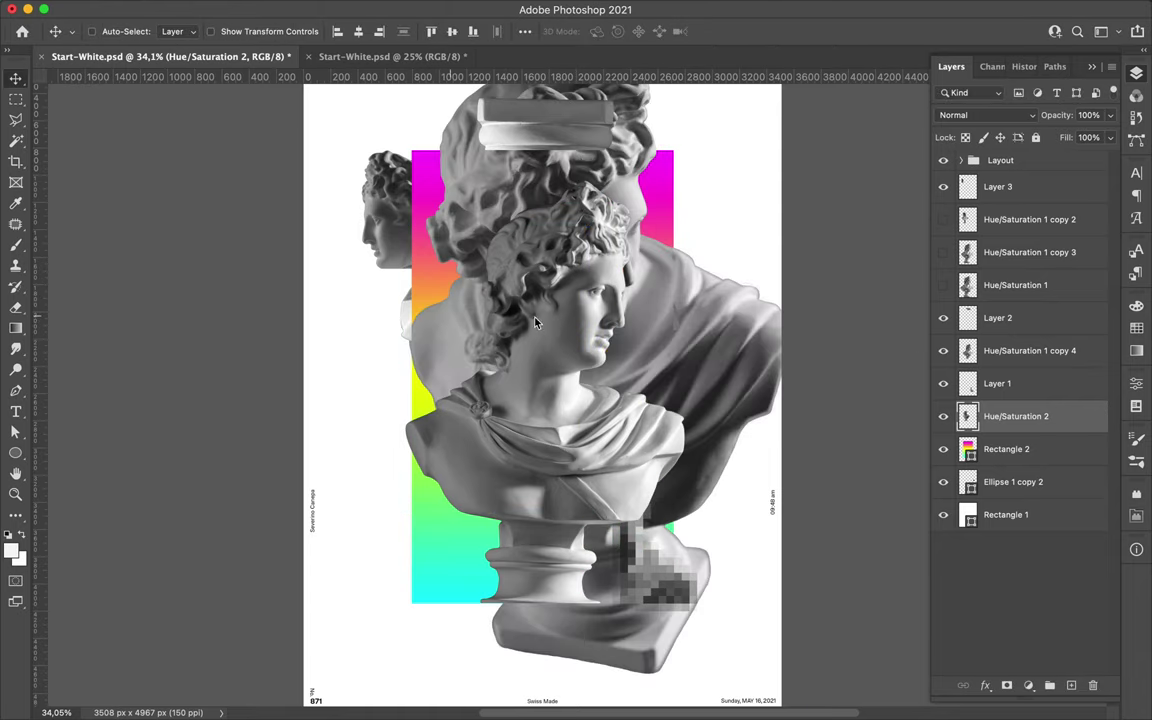
pyautogui.moveTo(1048, 476); pyautogui.dragTo(1048, 466)
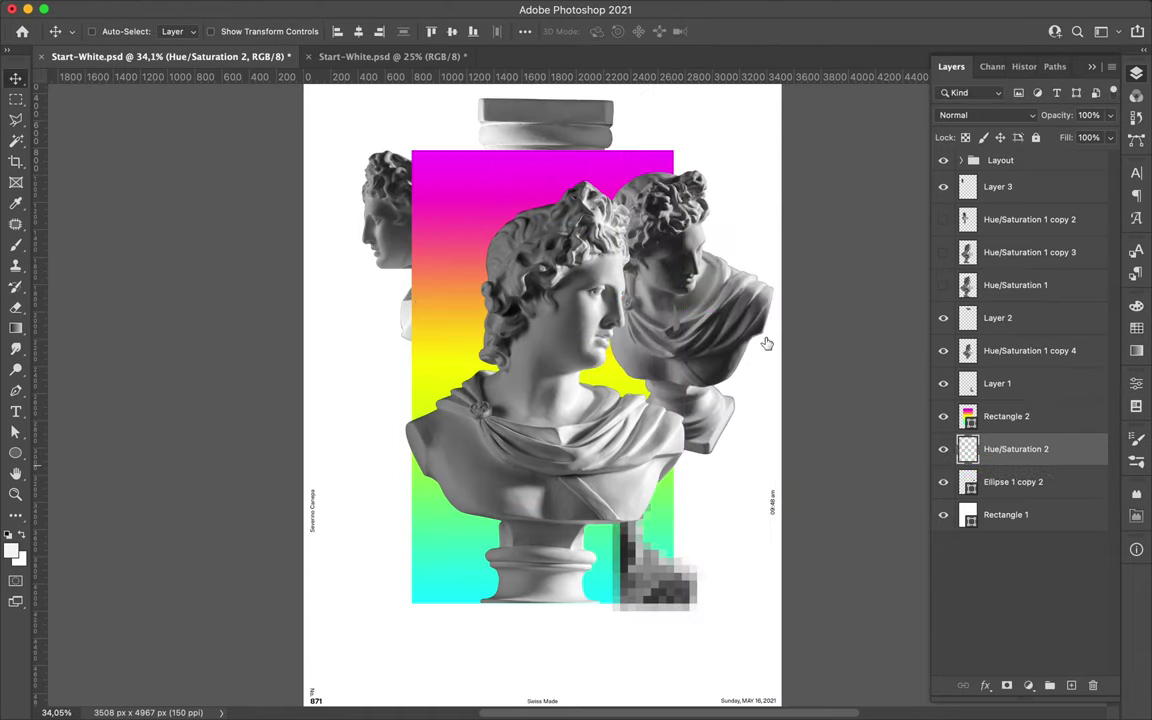
pyautogui.hotkey('ctrl', 't')
pyautogui.moveTo(772, 455); pyautogui.dragTo(733, 391)
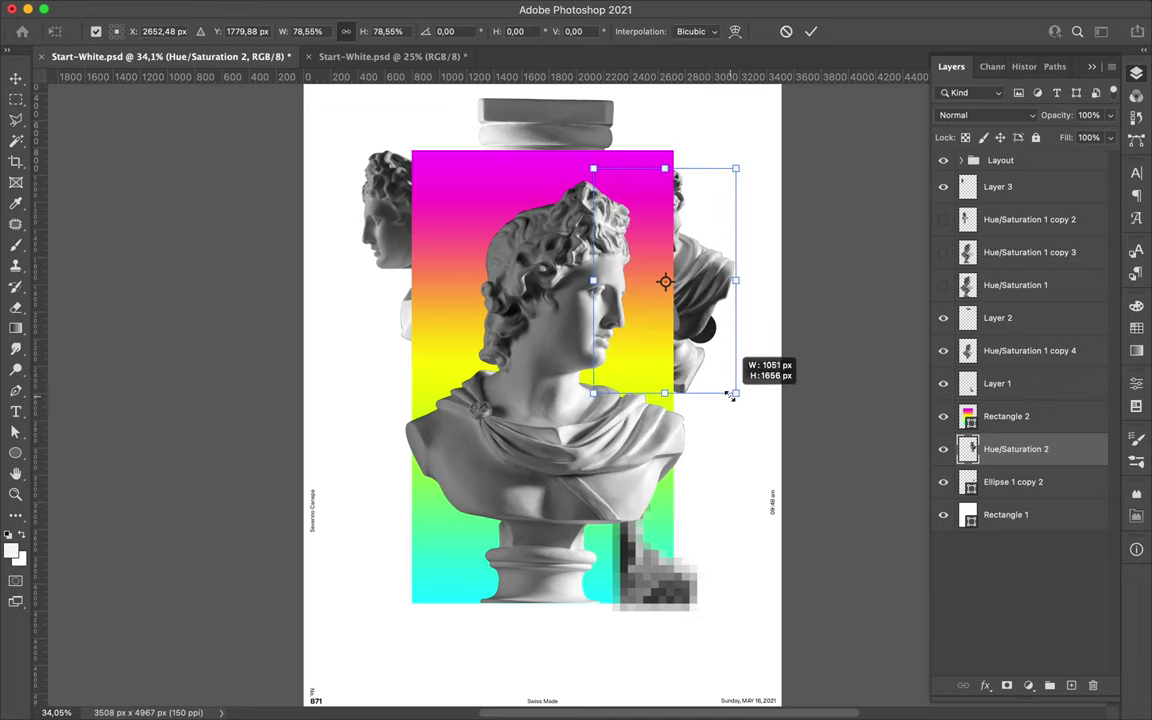
pyautogui.press('Return')
pyautogui.moveTo(705, 250); pyautogui.dragTo(725, 475)
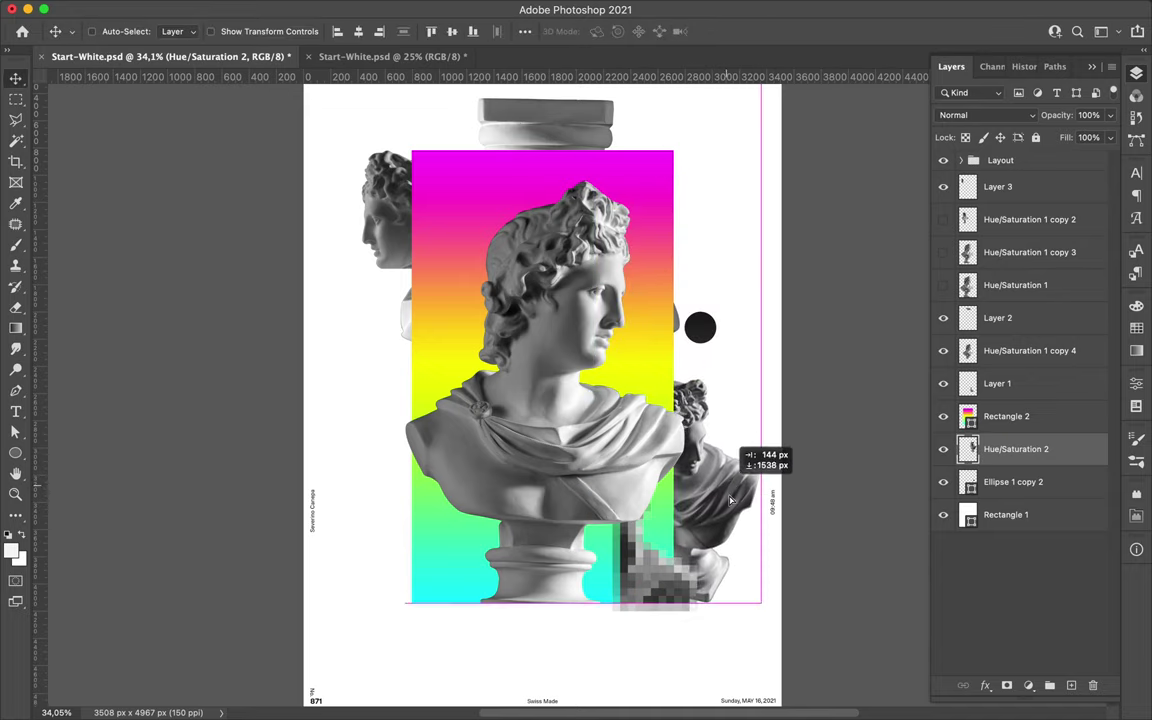
# - Shrink the plinth slab at the top of the poster
pyautogui.click(690, 333)
pyautogui.press('m')
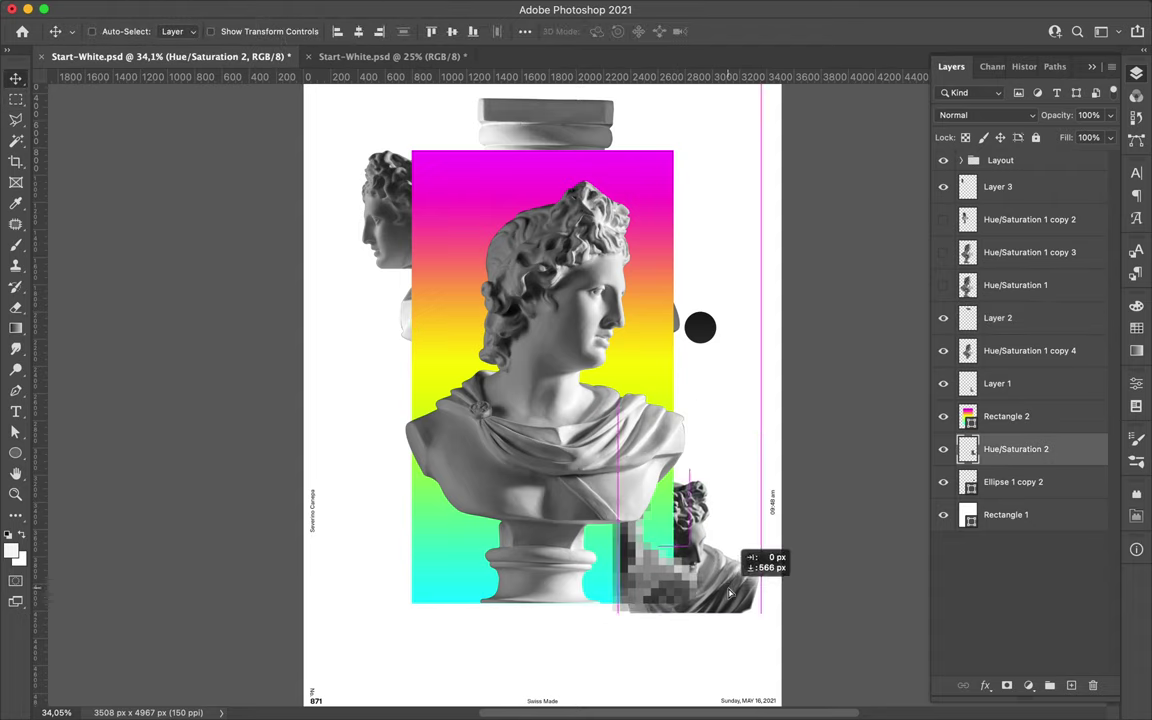
pyautogui.hotkey('ctrl', 't')
pyautogui.moveTo(613, 99)
pyautogui.mouseDown()
pyautogui.moveTo(589, 117)
pyautogui.moveTo(545, 120)
pyautogui.mouseUp()
pyautogui.press('Return')
pyautogui.hotkey('ctrl', 't')
pyautogui.click(703, 326)
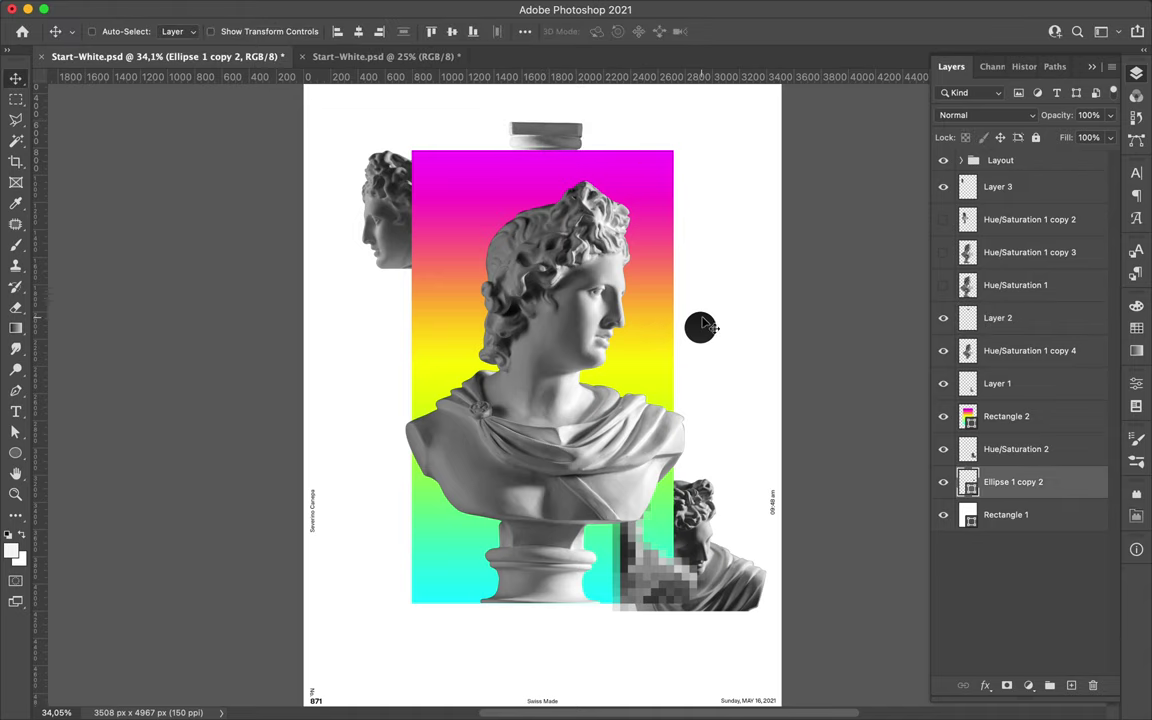
# - Move the black circle against the head and place a duplicate circle up-left, below Layer 3
pyautogui.moveTo(1019, 398); pyautogui.dragTo(1019, 400)
pyautogui.hotkey('ctrl', 't')
pyautogui.moveTo(673, 165); pyautogui.dragTo(628, 253)
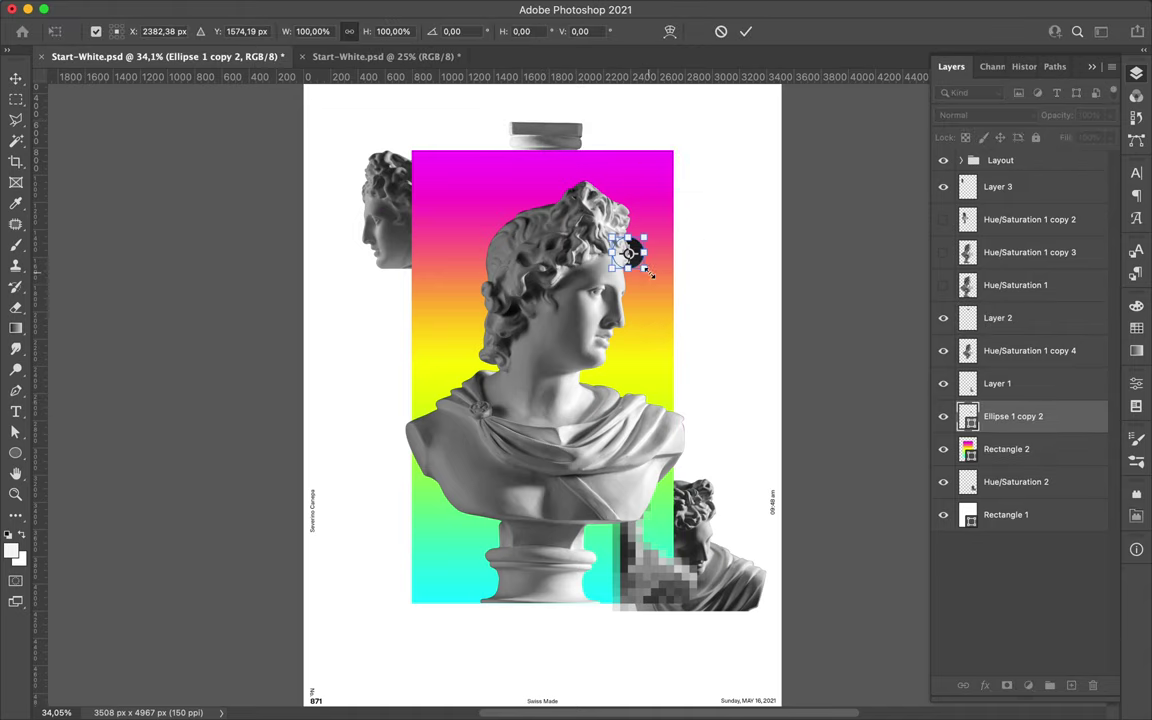
pyautogui.press('Return')
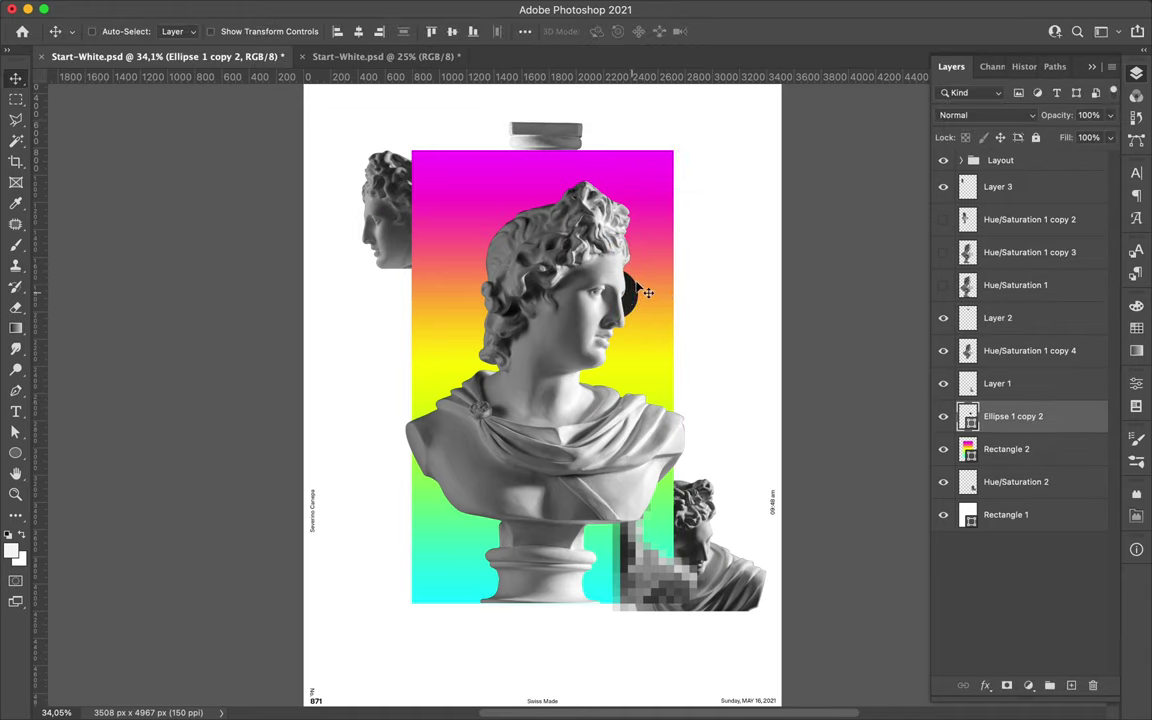
pyautogui.moveTo(635, 291)
pyautogui.keyDown('alt'); pyautogui.mouseDown()
pyautogui.moveTo(463, 257)
pyautogui.moveTo(535, 288)
pyautogui.mouseUp(); pyautogui.keyUp('alt')
pyautogui.hotkey('ctrl', 't')
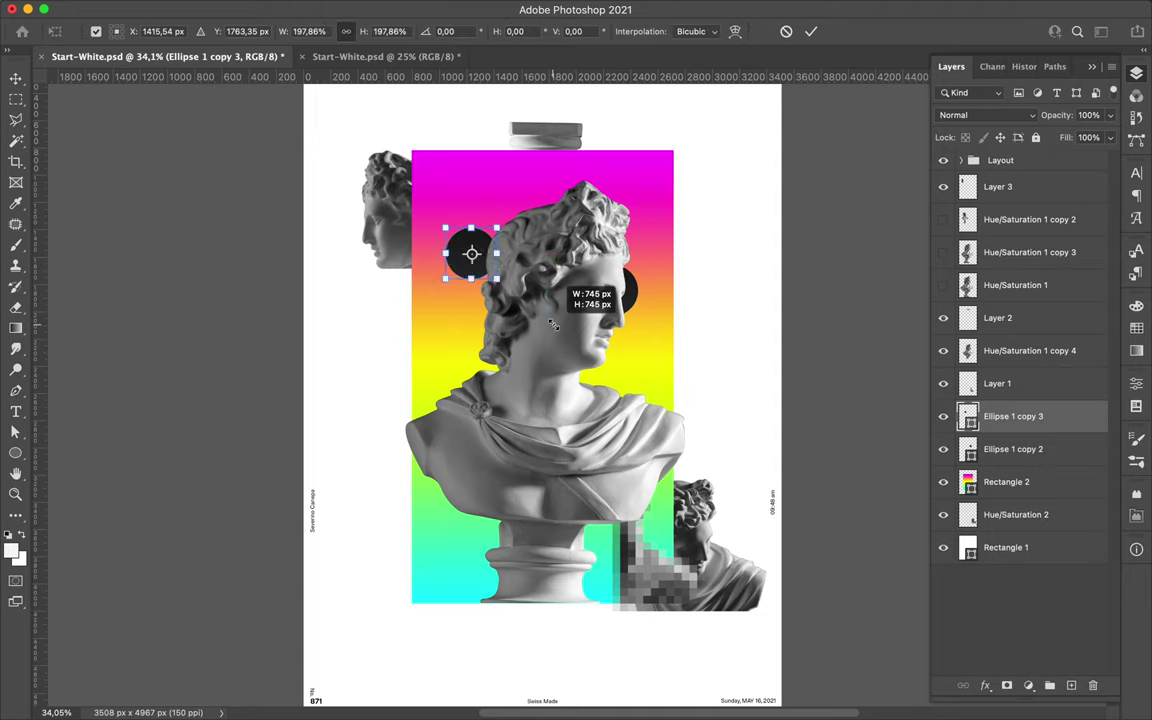
pyautogui.press('Return')
pyautogui.moveTo(467, 260); pyautogui.dragTo(451, 225)
pyautogui.moveTo(1013, 416); pyautogui.dragTo(987, 219)
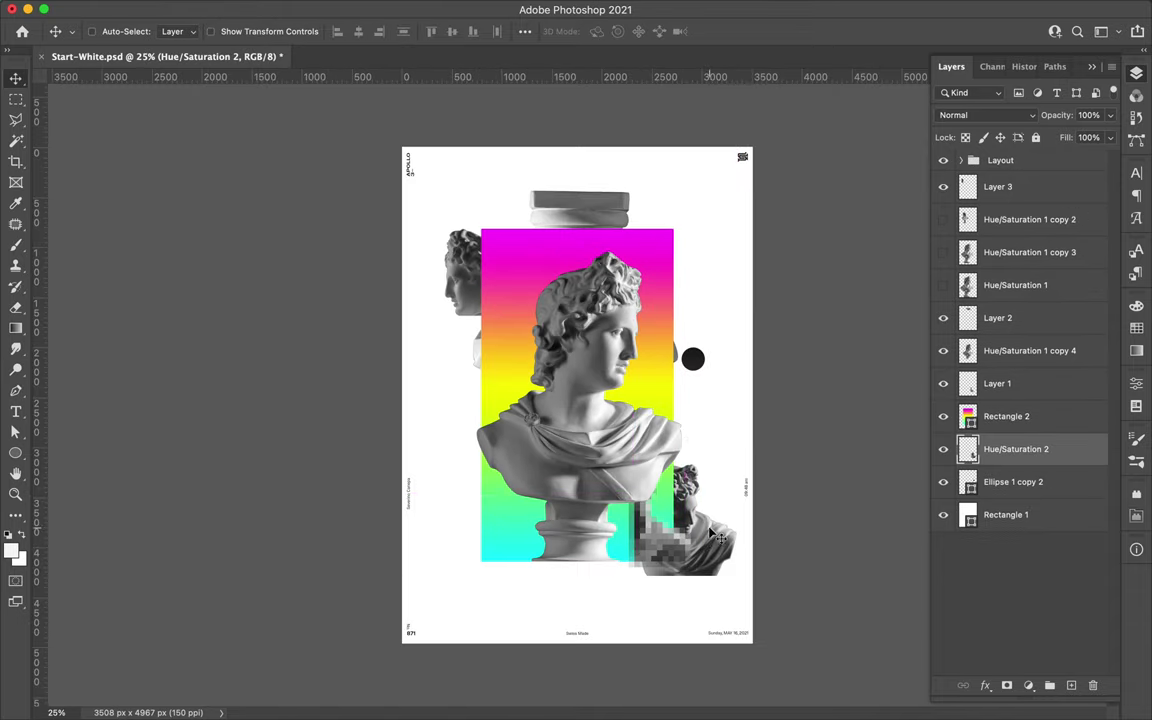
# - Add another circle copy at upper left below Layer 2, then fit the poster in view
pyautogui.keyDown('alt'); pyautogui.moveTo(645, 328); pyautogui.dragTo(515, 265); pyautogui.keyUp('alt')
pyautogui.hotkey('ctrl', 't')
pyautogui.press('Return')
pyautogui.moveTo(1013, 411); pyautogui.dragTo(1013, 336)
pyautogui.click(997, 317)
pyautogui.hotkey('ctrl', 't')
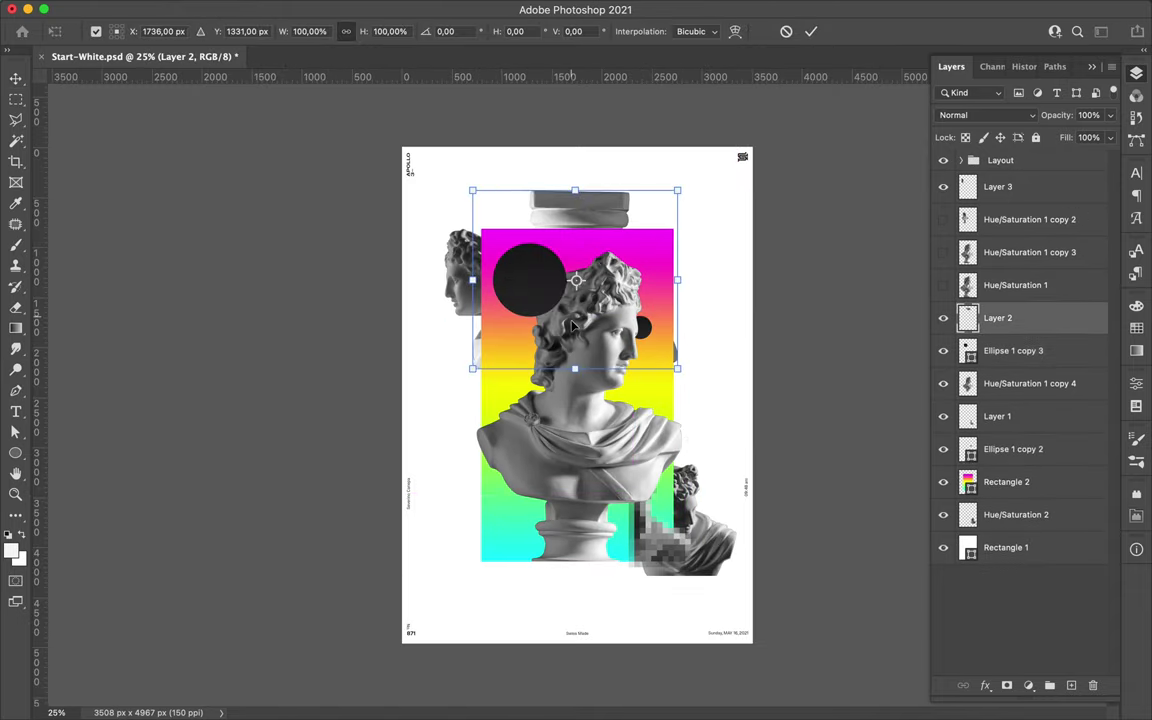
pyautogui.keyDown('ctrl'); pyautogui.click(526, 202); pyautogui.keyUp('ctrl')
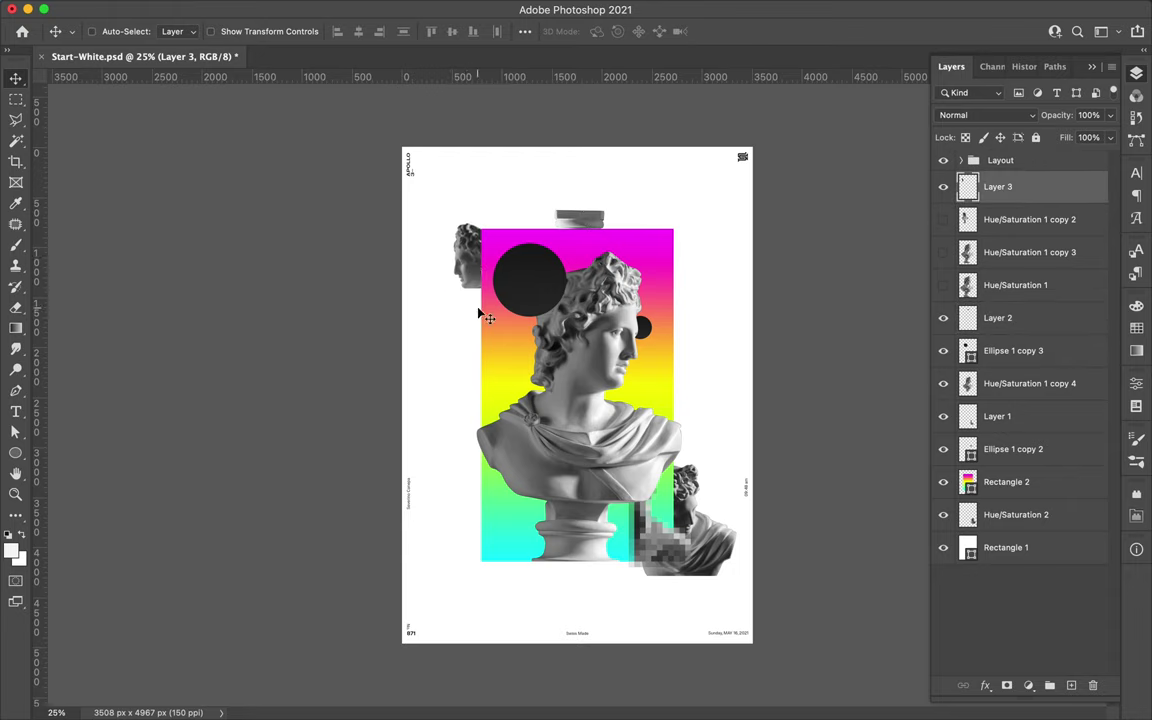
pyautogui.hotkey('ctrl', '0')
# - Draw a tall thin black bar over the bust
pyautogui.keyDown('ctrl'); pyautogui.click(514, 257); pyautogui.keyUp('ctrl')
pyautogui.press('u')
pyautogui.moveTo(493, 438); pyautogui.dragTo(500, 650)
pyautogui.press('v')
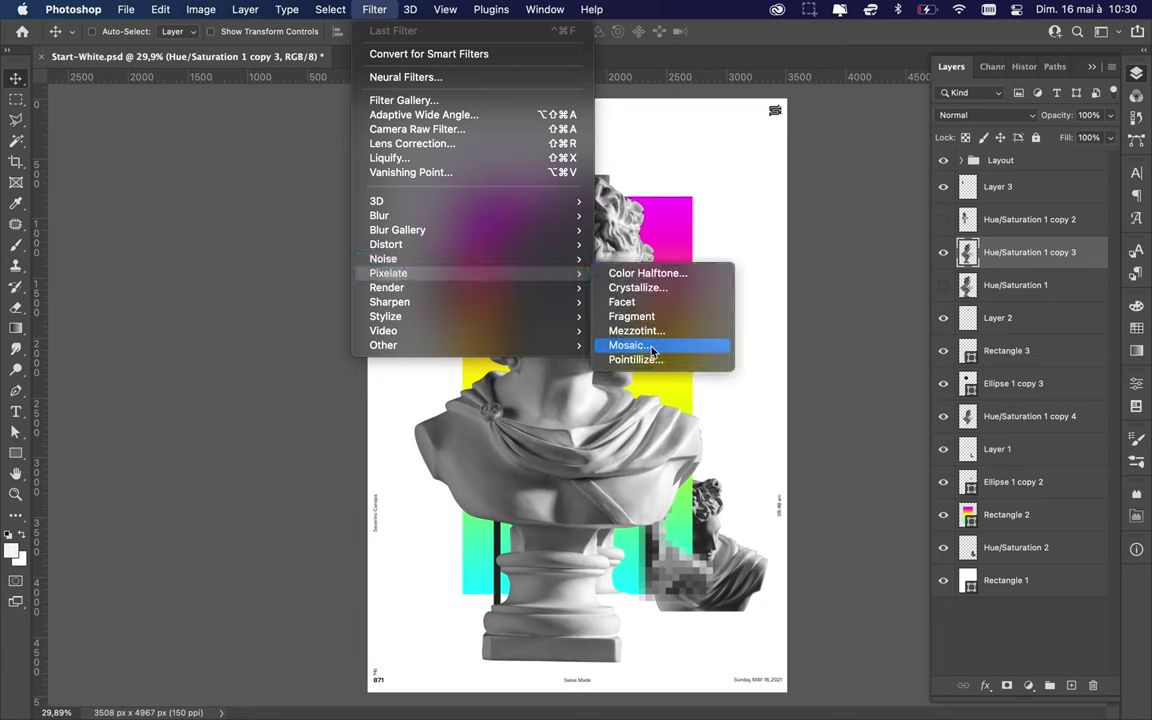
# - Apply Mosaic pixelation to the bust copy and copy a rectangular head piece to its own layer
pyautogui.click(627, 345)
pyautogui.press('Return')
pyautogui.press('m')
pyautogui.moveTo(460, 145); pyautogui.dragTo(598, 354)
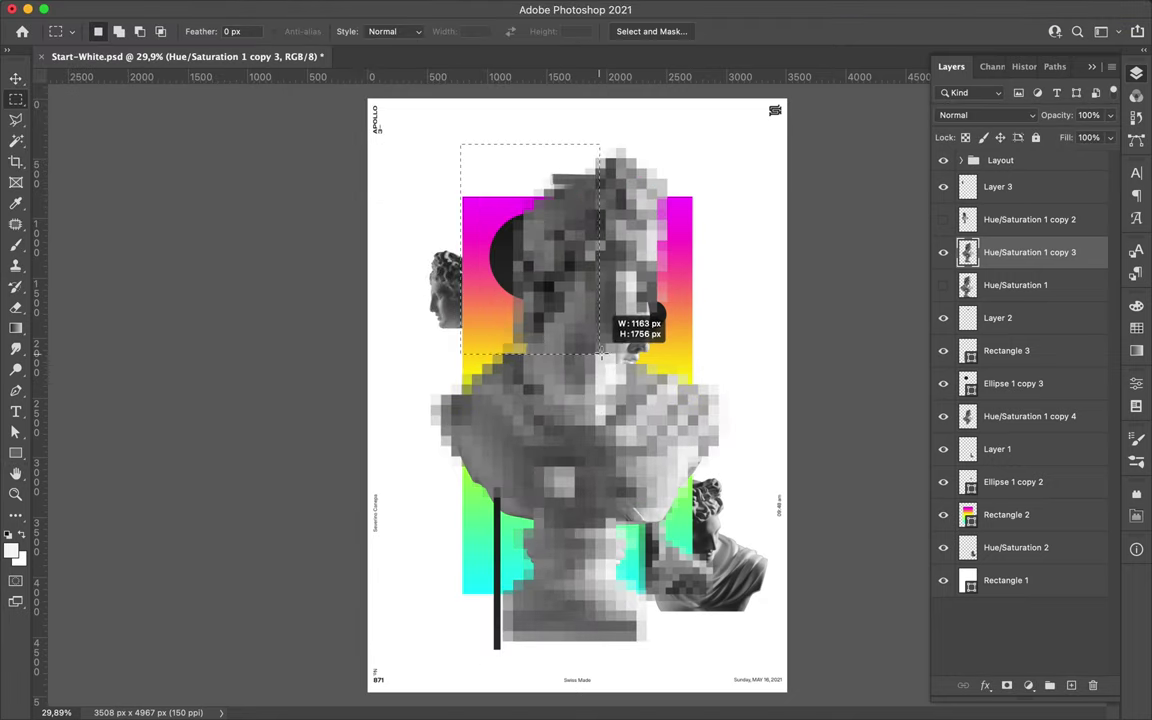
pyautogui.hotkey('ctrl', 'j')
# - Hide the full pixelated bust and shrink the head piece into the upper left
pyautogui.press('v')
pyautogui.click(943, 285)
pyautogui.moveTo(533, 250)
pyautogui.mouseDown()
pyautogui.moveTo(455, 260)
pyautogui.moveTo(462, 212)
pyautogui.mouseUp()
pyautogui.hotkey('ctrl', 't')
pyautogui.press('t')
pyautogui.click(655, 170)
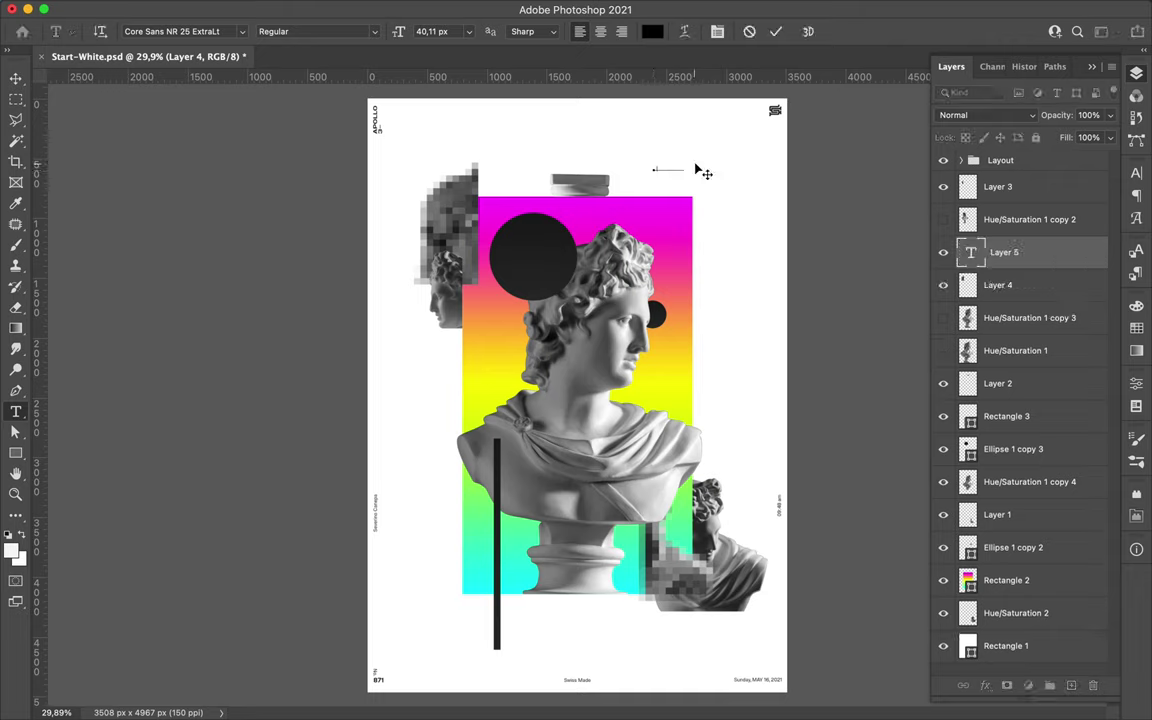
pyautogui.write('A')
# - Resize the A, then duplicate it as an enlarged medium-weight P
pyautogui.hotkey('ctrl', 't')
pyautogui.press('Return')
pyautogui.click(1136, 173)
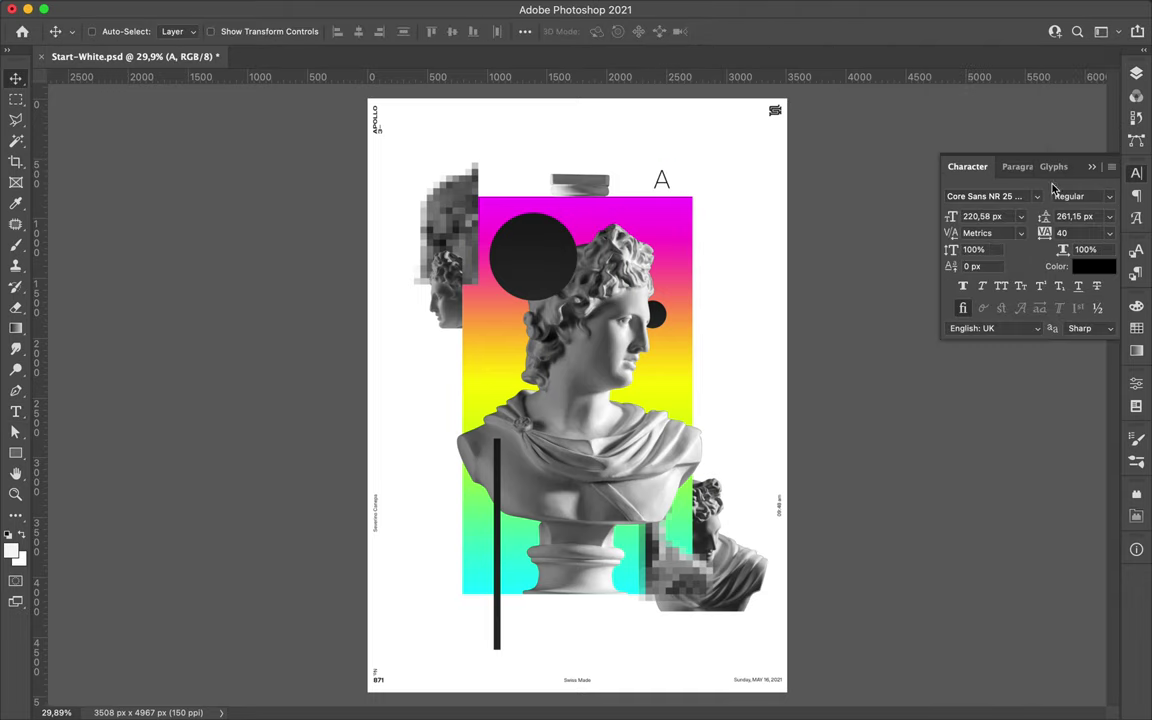
pyautogui.moveTo(677, 237); pyautogui.dragTo(674, 234)
pyautogui.doubleClick(674, 234)
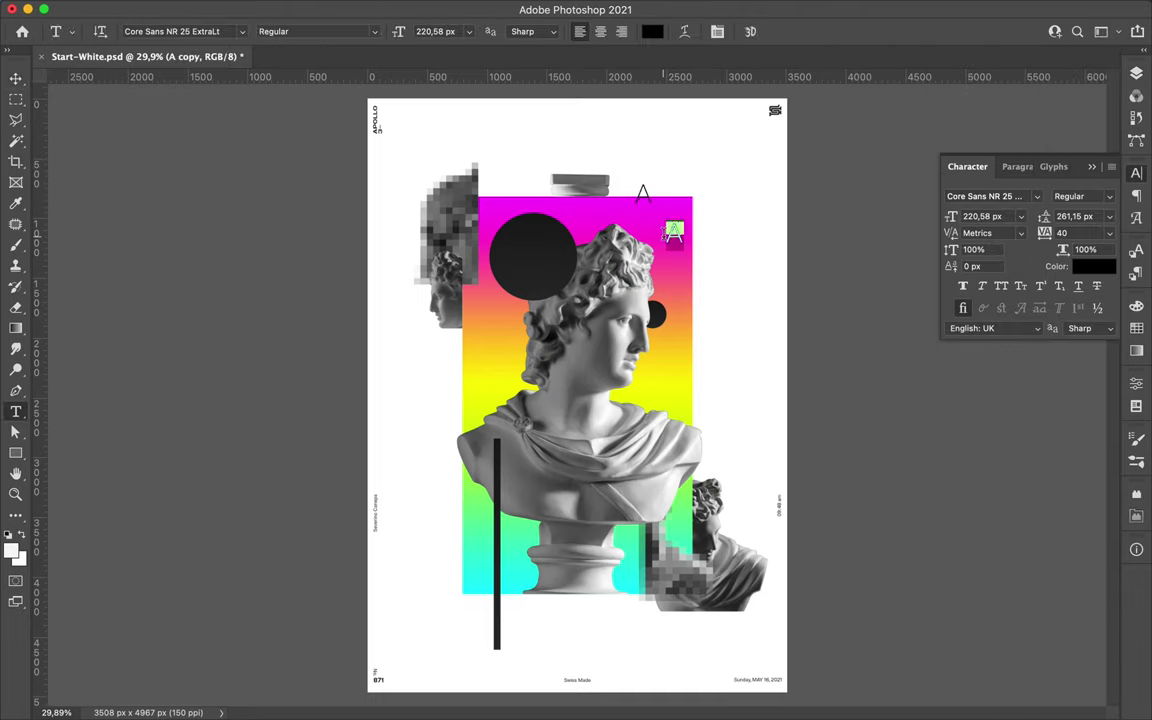
pyautogui.click(1037, 200)
pyautogui.write('37')
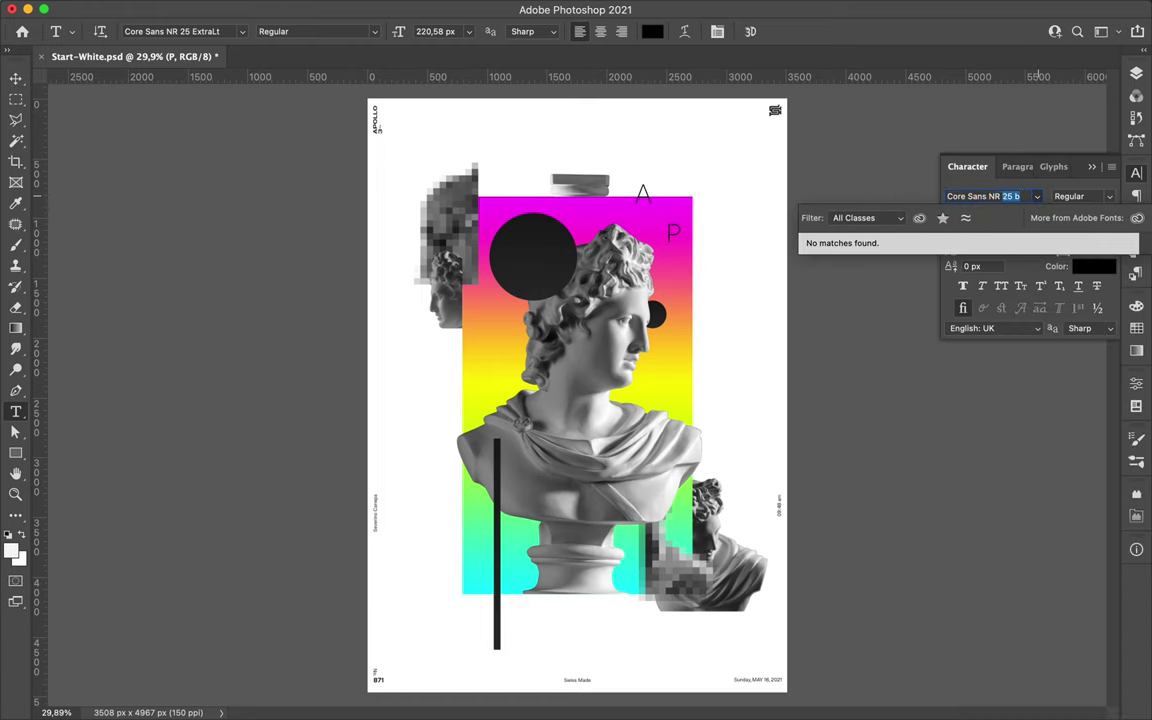
pyautogui.click(947, 612)
pyautogui.keyDown('ctrl'); pyautogui.moveTo(684, 242); pyautogui.dragTo(699, 275); pyautogui.keyUp('ctrl')
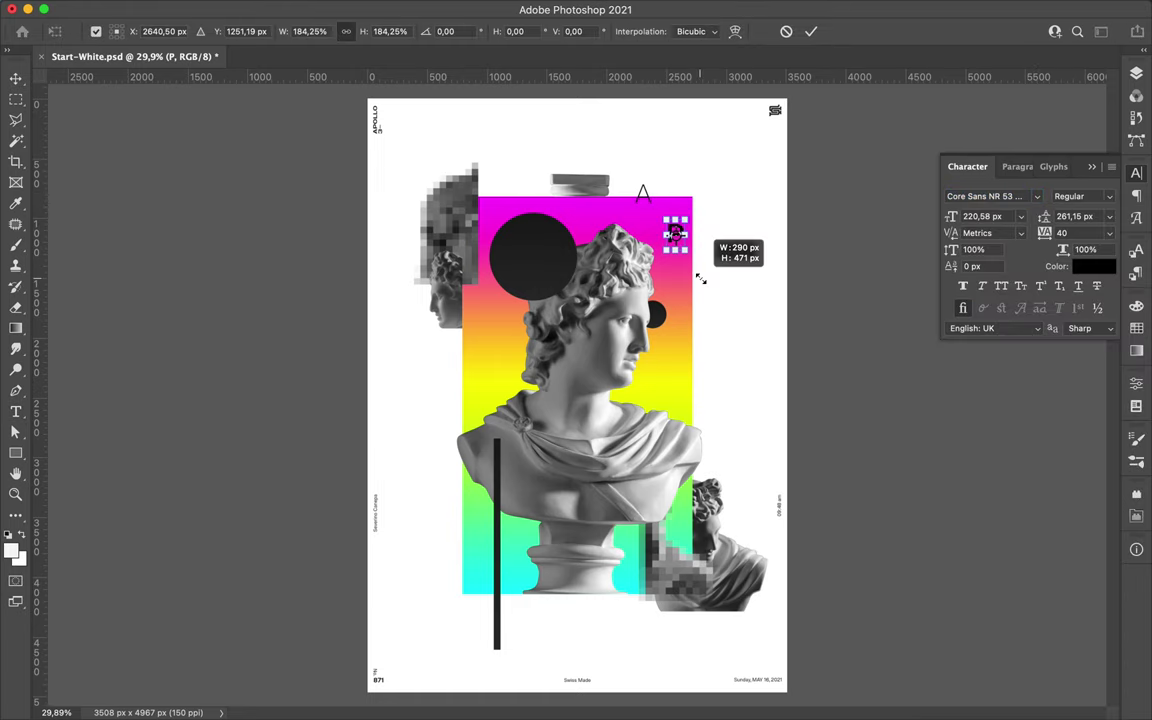
pyautogui.hotkey('ctrl', 'Return')
# - Retype a letter copy as O and duplicate it near the bust as L
pyautogui.doubleClick(477, 348)
pyautogui.write('O')
pyautogui.hotkey('ctrl', 'Return')
pyautogui.keyDown('alt'); pyautogui.moveTo(477, 348); pyautogui.dragTo(565, 431); pyautogui.keyUp('alt')
pyautogui.doubleClick(565, 431)
pyautogui.write('L')
# - Duplicate the O to the bust's base in a heavy weight and reorder the letter layers
pyautogui.keyDown('alt'); pyautogui.moveTo(492, 358); pyautogui.dragTo(591, 607); pyautogui.keyUp('alt')
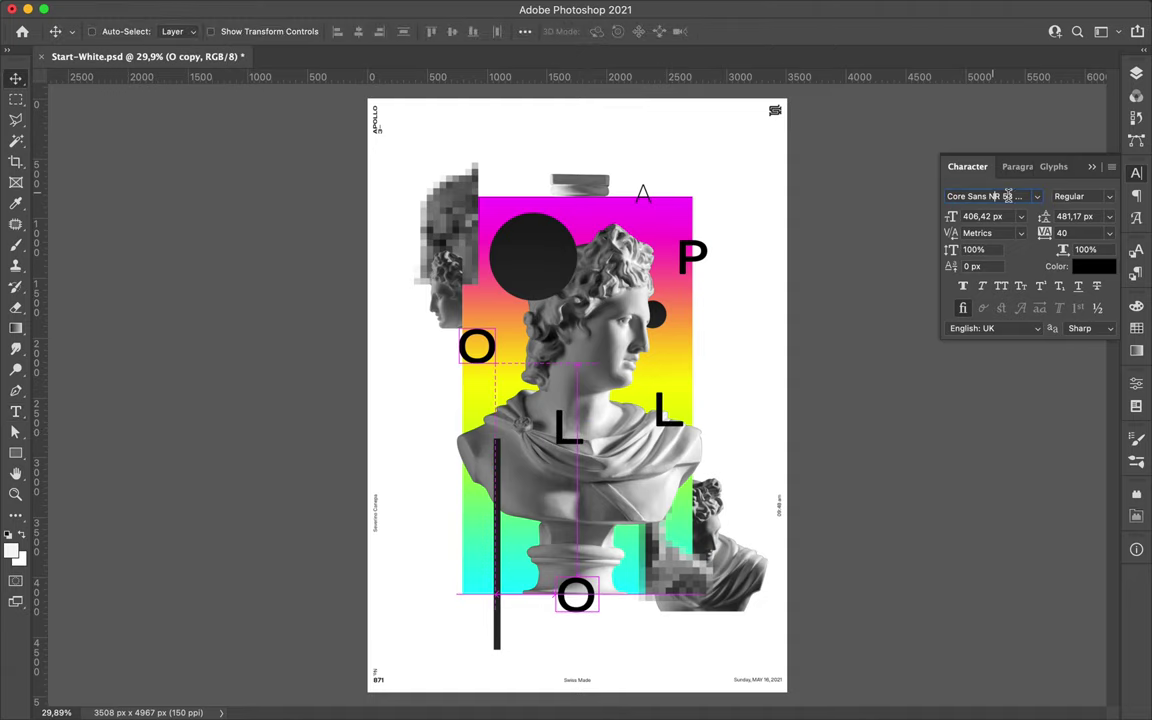
pyautogui.click(1036, 196)
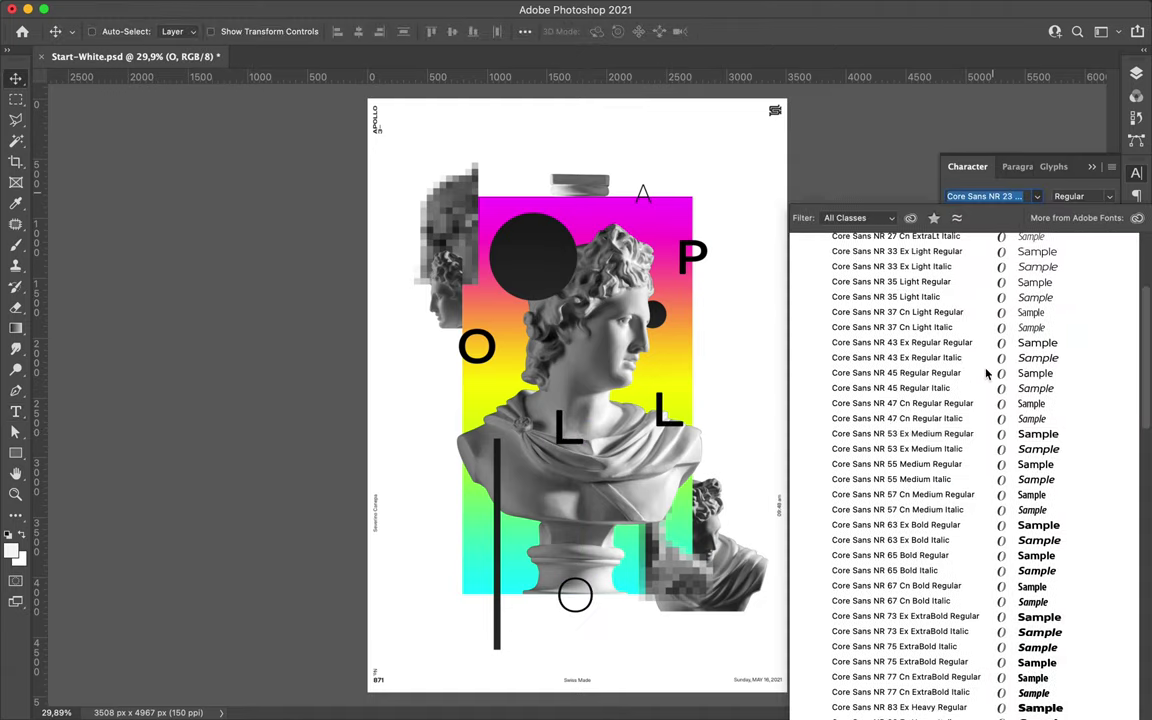
pyautogui.click(939, 686)
pyautogui.hotkey('ctrl', 't')
pyautogui.press('Return')
pyautogui.click(1136, 73)
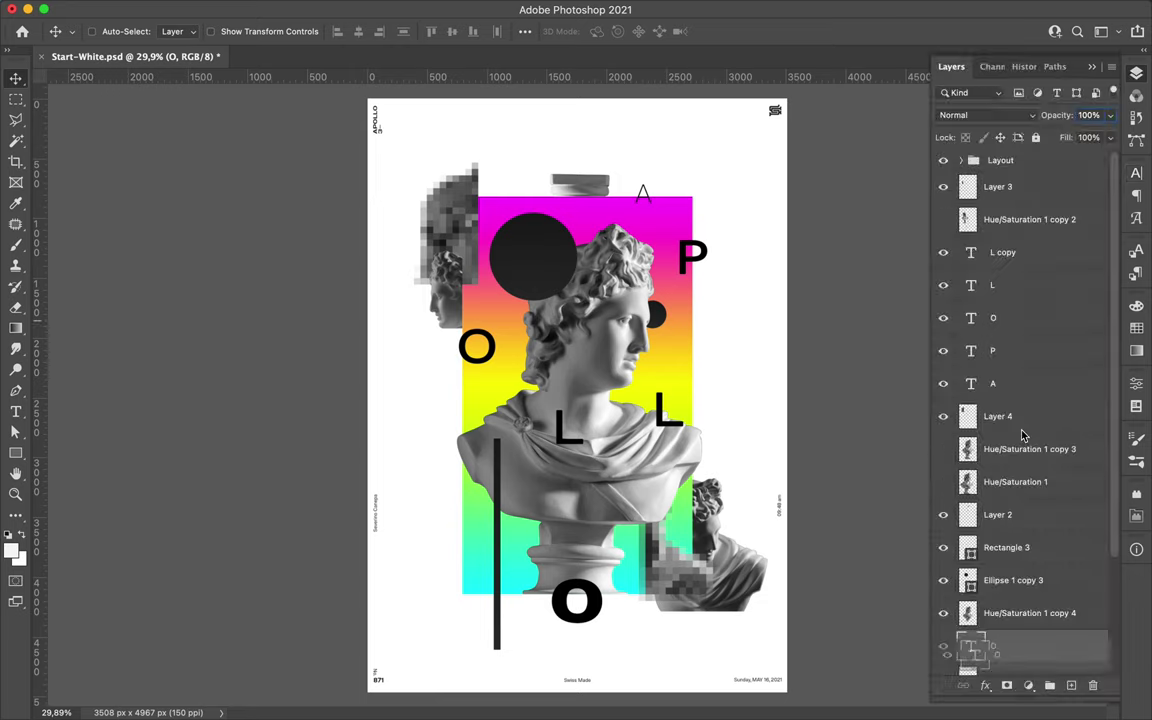
pyautogui.moveTo(1021, 437); pyautogui.dragTo(977, 630)
# - Duplicate the A onto the bust's chest, retype it as L, and enlarge it
pyautogui.click(645, 195)
pyautogui.keyDown('alt'); pyautogui.moveTo(645, 195); pyautogui.dragTo(570, 460); pyautogui.keyUp('alt')
pyautogui.hotkey('ctrl', 't')
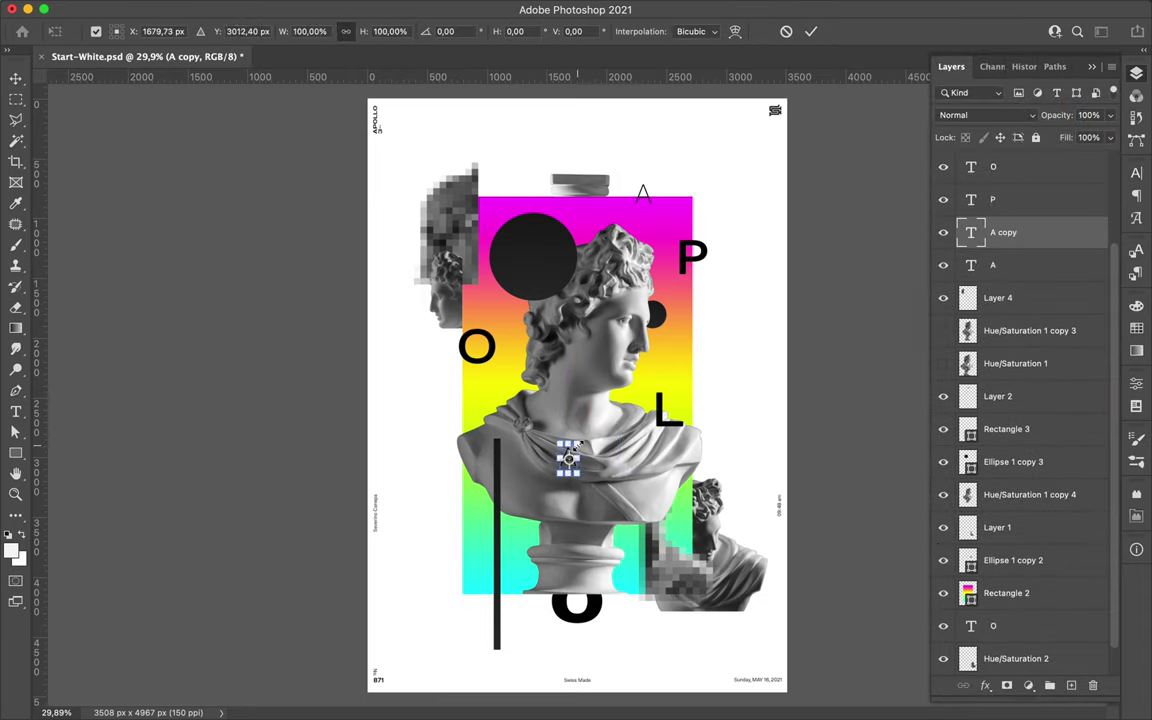
pyautogui.press('Return')
pyautogui.press('t')
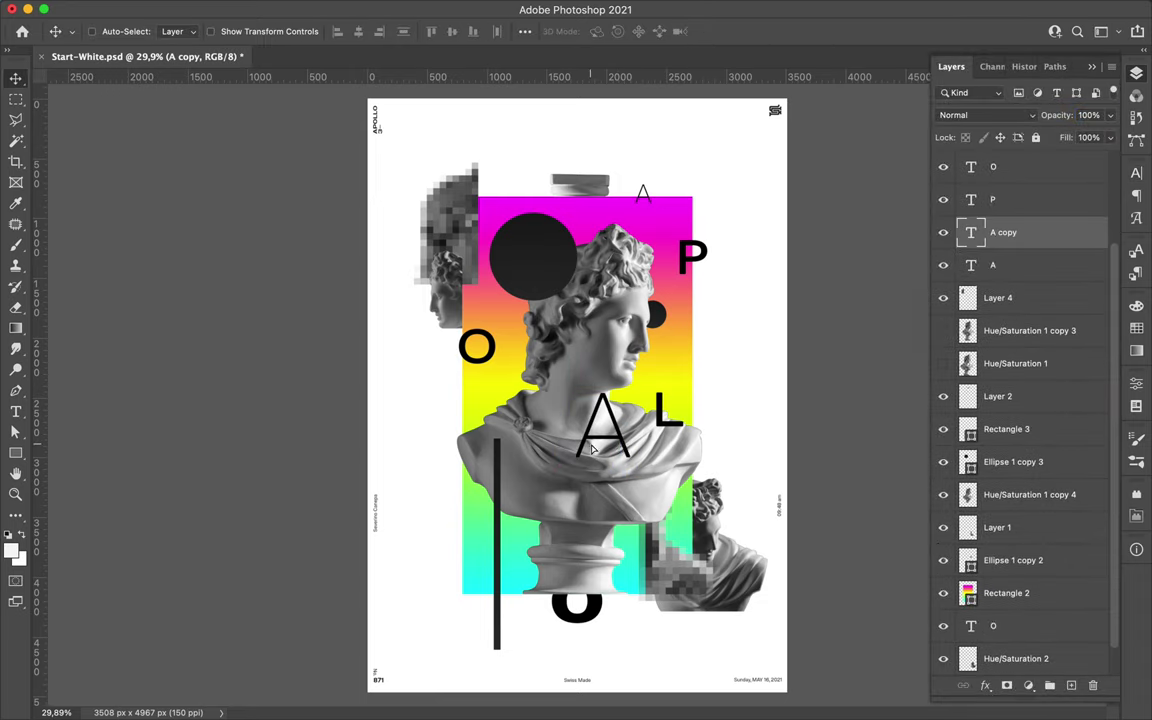
pyautogui.click(536, 406)
pyautogui.hotkey('ctrl', 'a')
pyautogui.write('L')
pyautogui.keyDown('ctrl'); pyautogui.moveTo(590, 471); pyautogui.dragTo(634, 511); pyautogui.keyUp('ctrl')
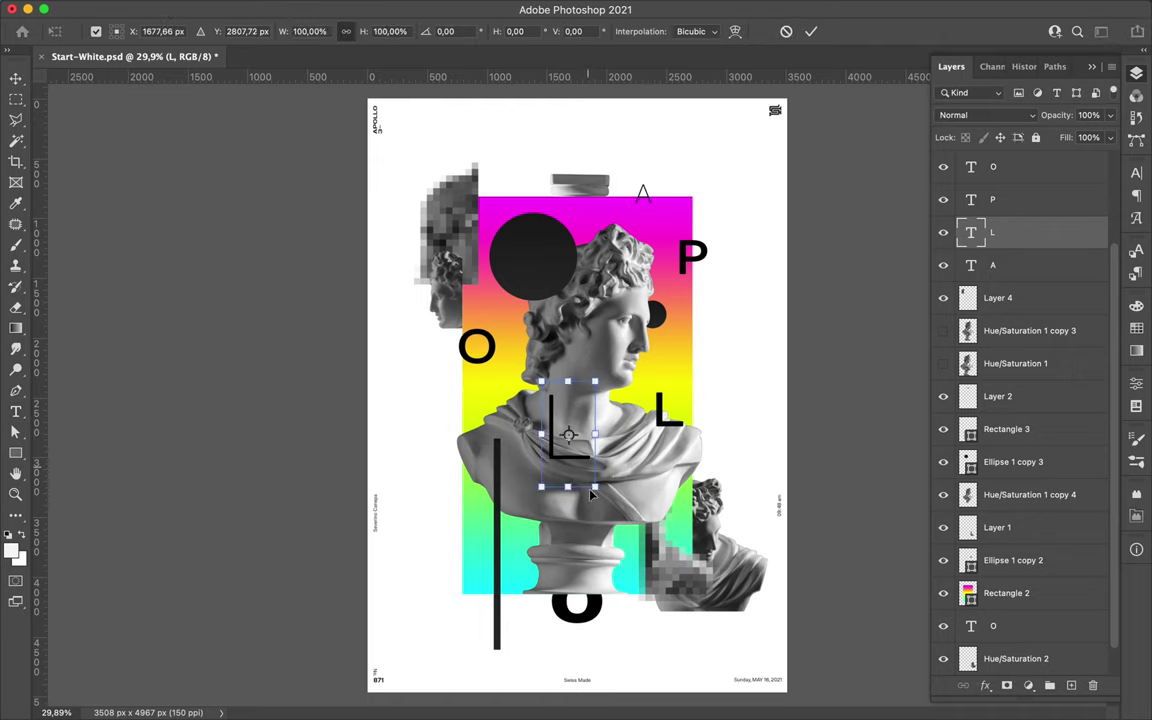
pyautogui.press('Return')
pyautogui.keyDown('ctrl'); pyautogui.click(489, 347); pyautogui.keyUp('ctrl')
# - Give the left O a Core Sans NR SC font and enlarge it
pyautogui.click(1136, 172)
pyautogui.click(1000, 197)
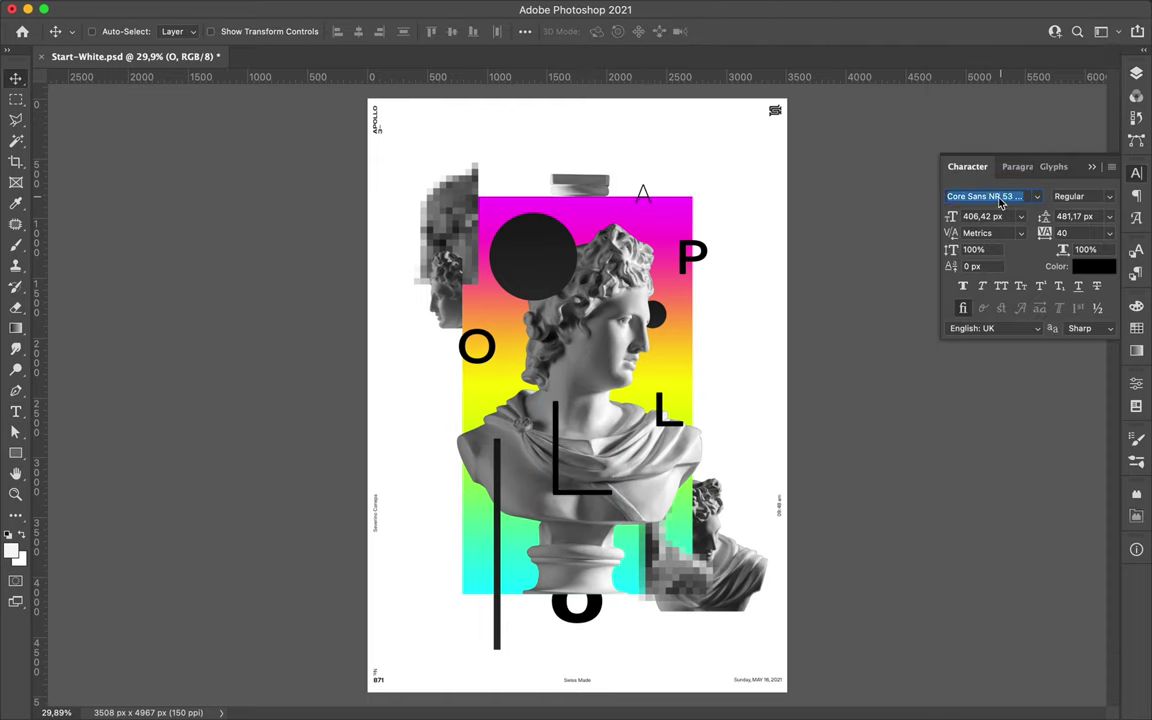
pyautogui.click(1037, 196)
pyautogui.scroll(-10, 930, 400)
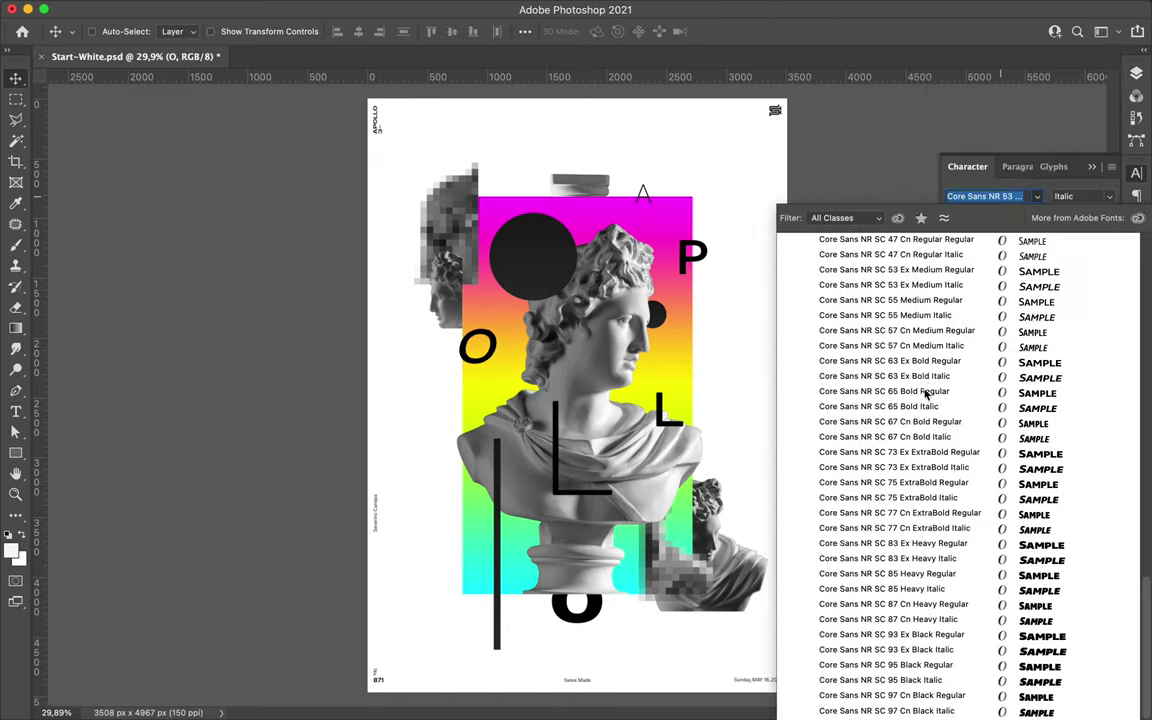
pyautogui.click(936, 242)
pyautogui.hotkey('ctrl', 't')
pyautogui.moveTo(485, 378); pyautogui.dragTo(492, 391)
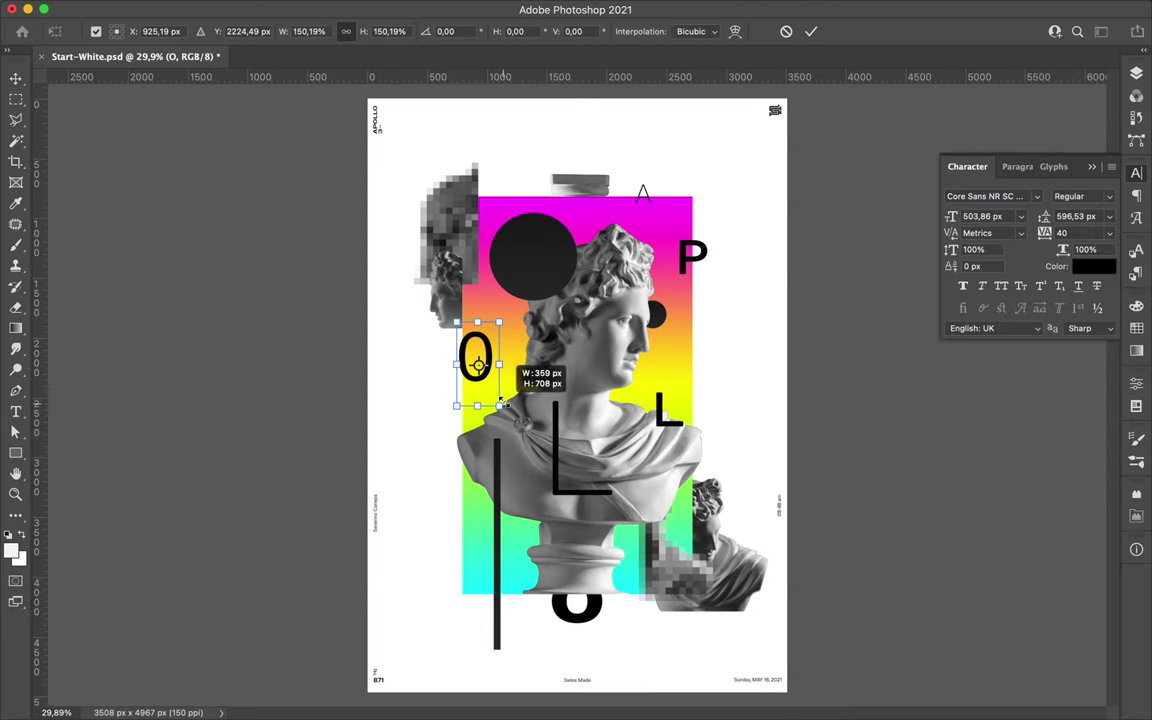
pyautogui.press('Return')
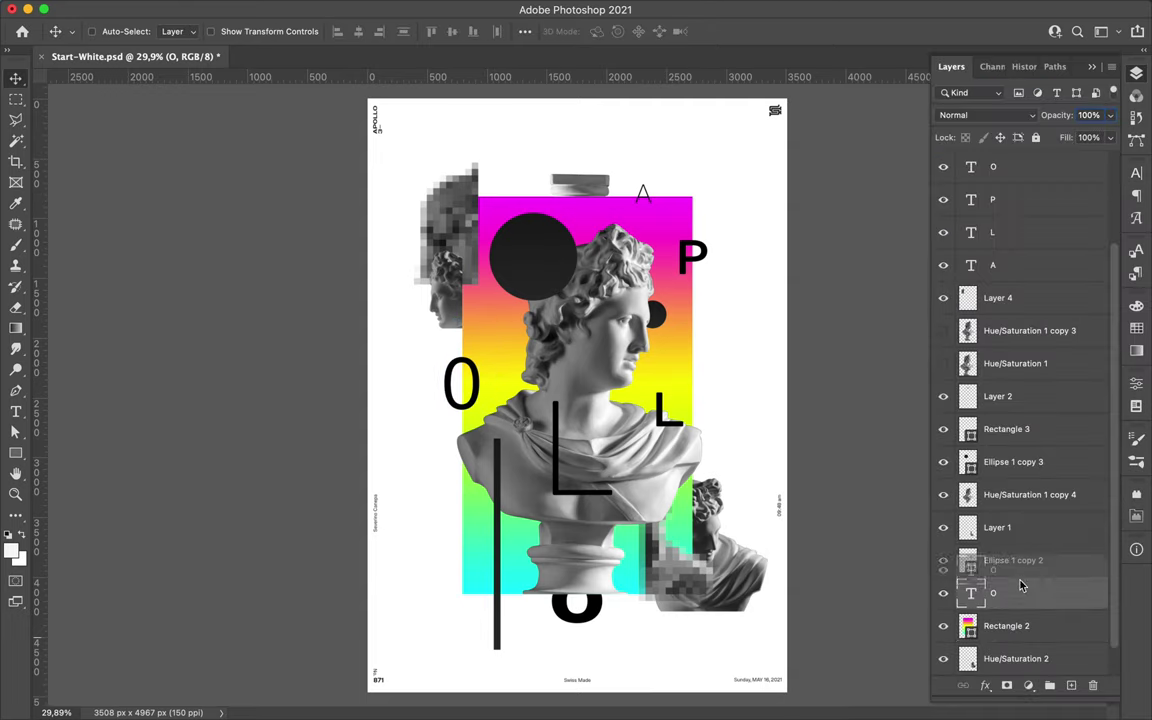
pyautogui.hotkey('ctrl', 'j')
pyautogui.click(375, 8)
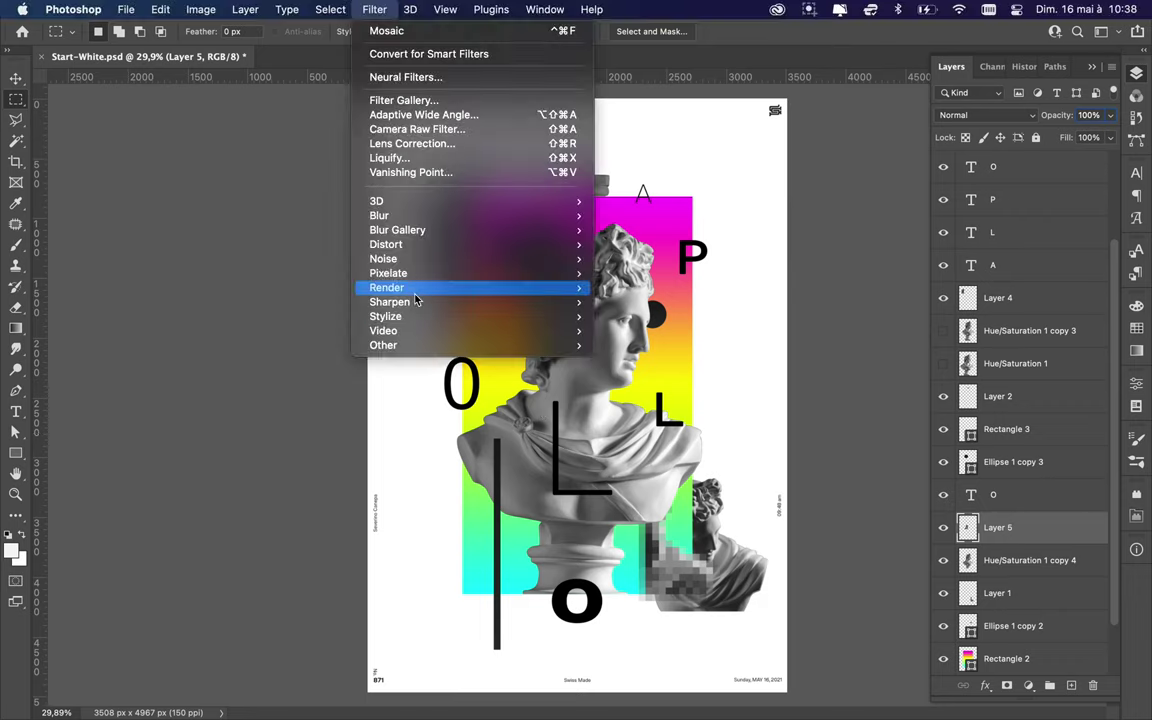
# - Draw a gradient block over the bust's neck and pixelate it
pyautogui.click(640, 375)
pyautogui.click(210, 41)
pyautogui.moveTo(474, 323); pyautogui.dragTo(585, 437)
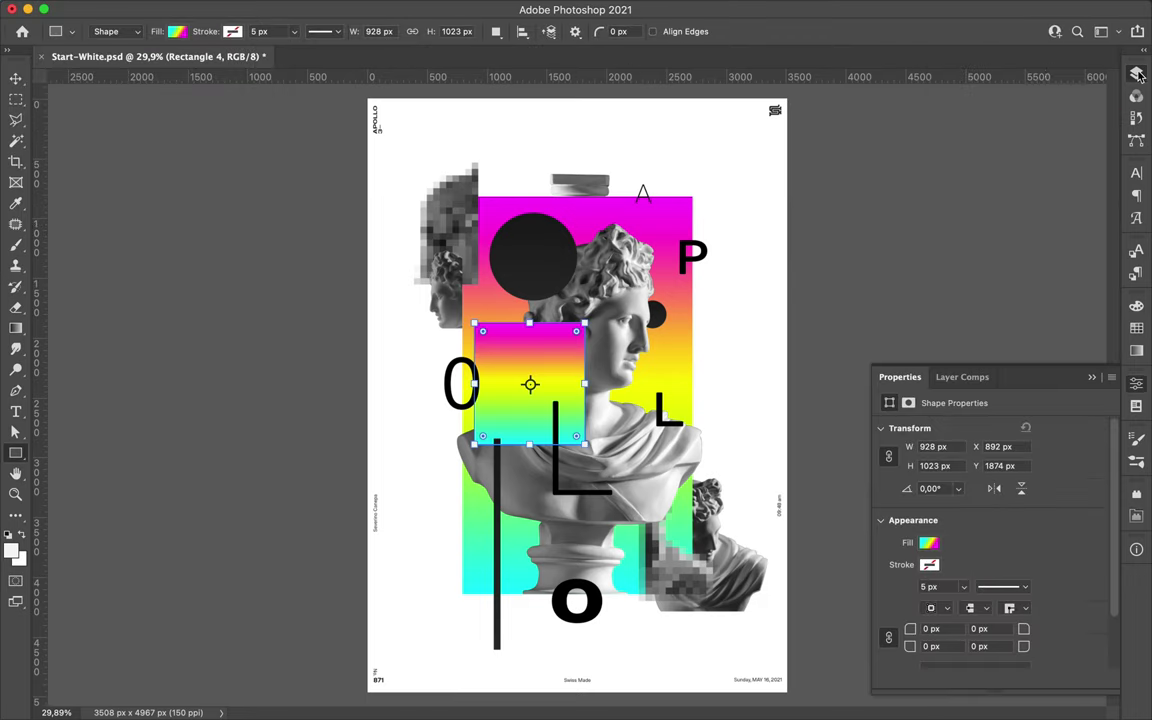
pyautogui.click(970, 115)
pyautogui.click(998, 256)
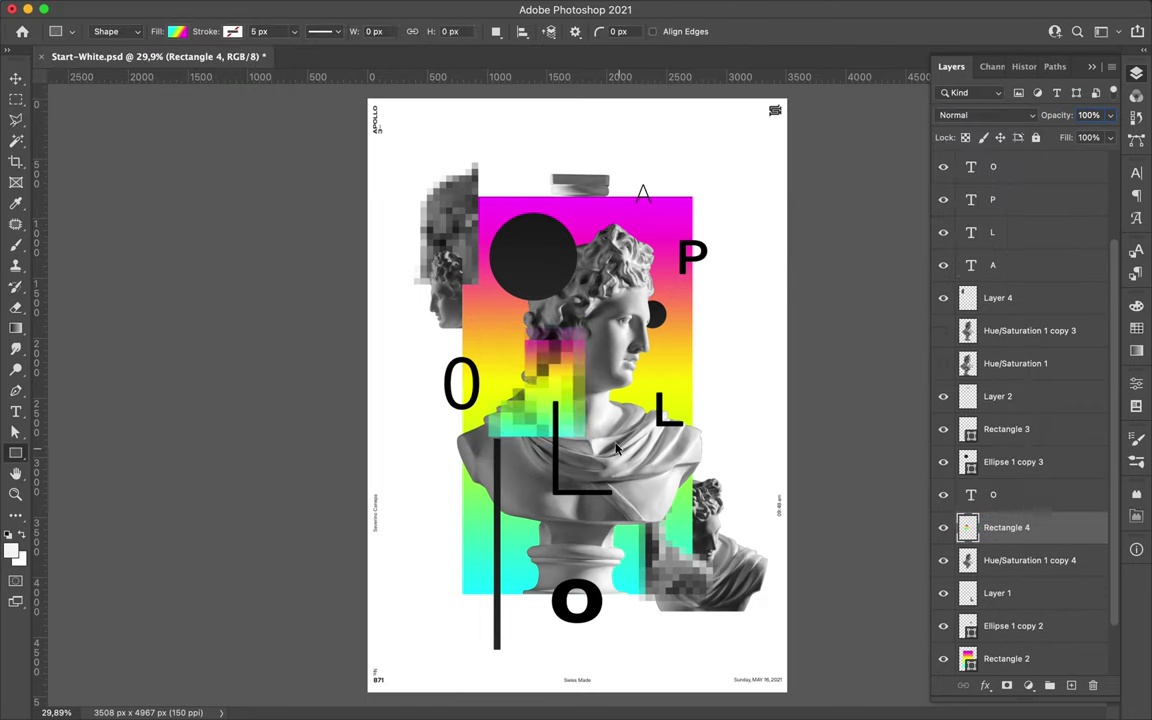
pyautogui.press('v')
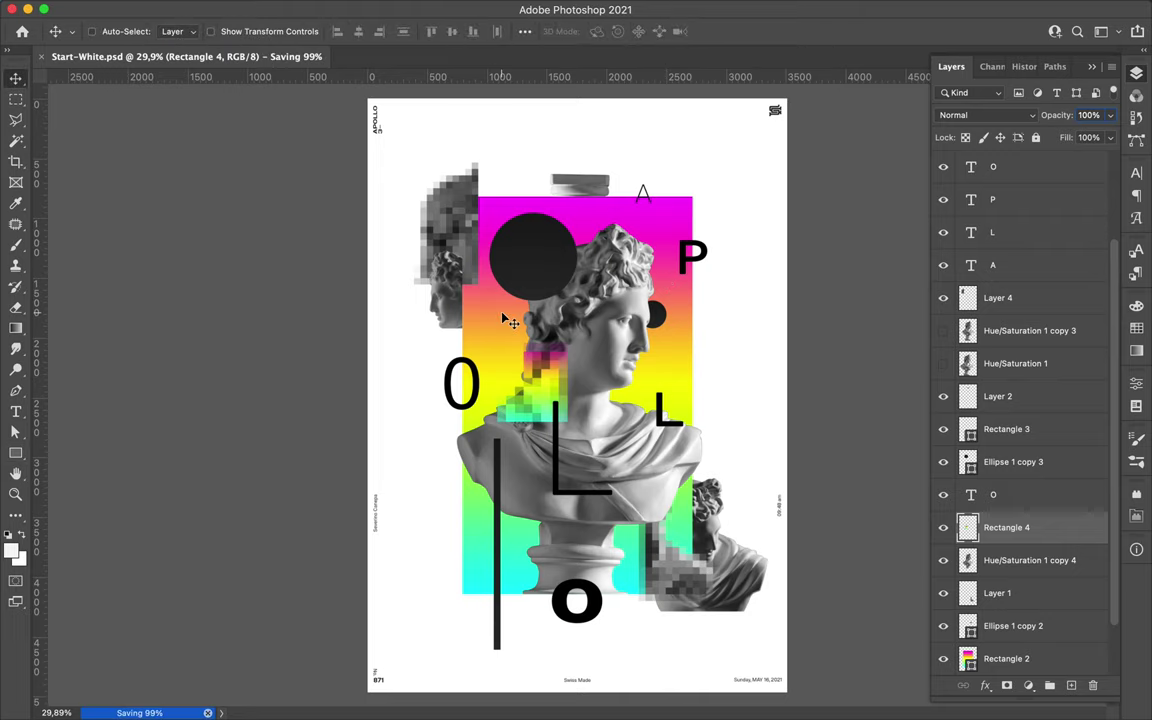
# - Select a tall strip of the Rectangle 2 gradient and copy it
pyautogui.keyDown('super'); pyautogui.click(680, 375); pyautogui.keyUp('super')
pyautogui.press('m')
pyautogui.moveTo(681, 185); pyautogui.dragTo(702, 600)
pyautogui.press('super+c')
# - Copy the pixel strip to the gradient's left and place it just above the gradient panel
pyautogui.click(617, 279)
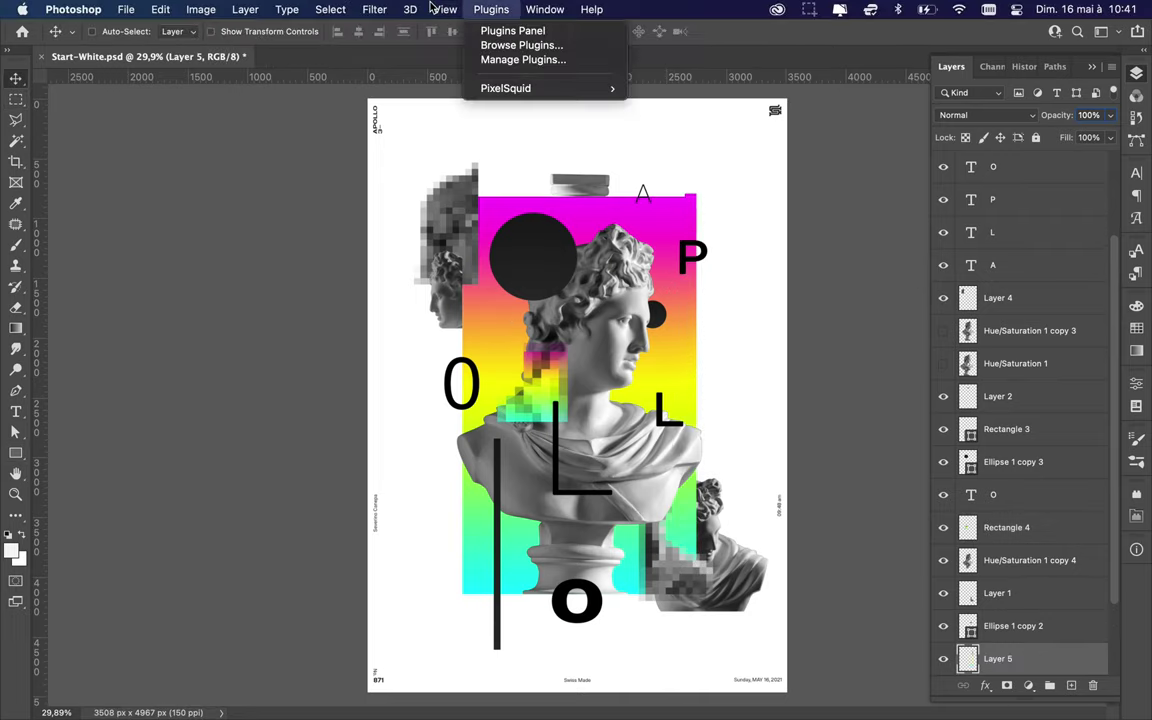
pyautogui.moveTo(633, 352); pyautogui.dragTo(705, 430)
pyautogui.moveTo(1000, 658); pyautogui.dragTo(1013, 345)
pyautogui.moveTo(710, 320); pyautogui.dragTo(468, 245)
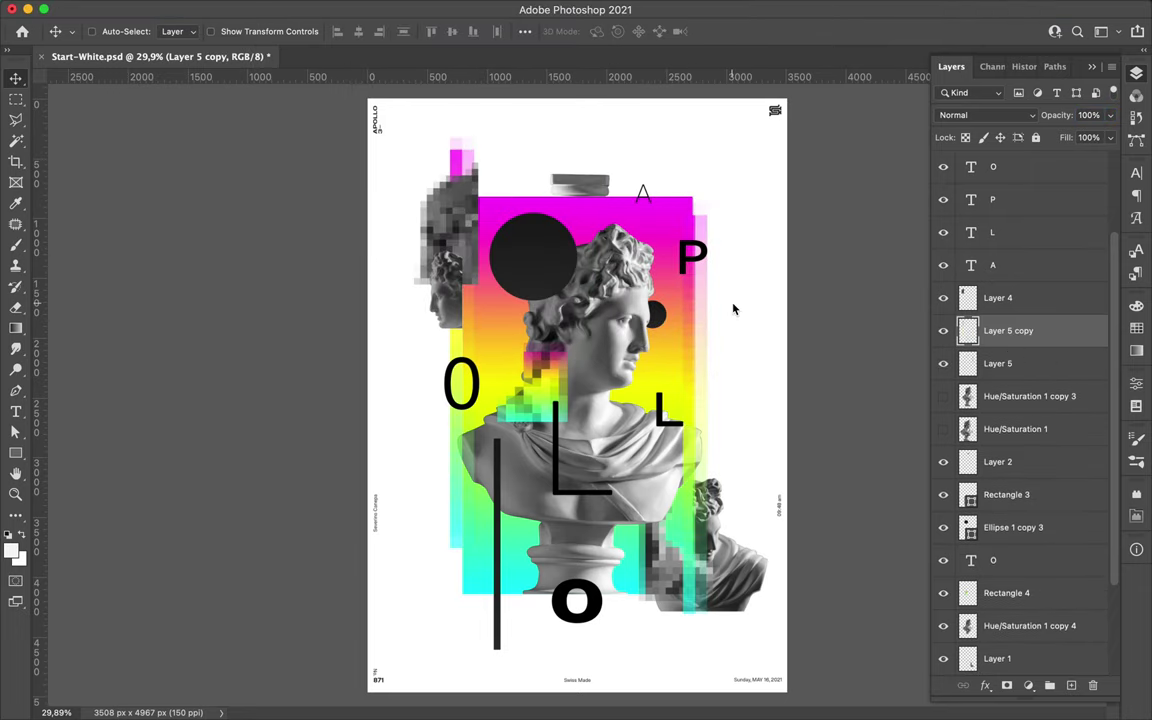
pyautogui.moveTo(1010, 330); pyautogui.dragTo(1010, 575)
# - Duplicate the thin black vertical line and stretch the copy upward past the panel top near the A
pyautogui.keyDown('ctrl'); pyautogui.click(499, 555); pyautogui.keyUp('ctrl')
pyautogui.moveTo(499, 555); pyautogui.dragTo(676, 190)
pyautogui.hotkey('ctrl', 't')
pyautogui.moveTo(673, 75); pyautogui.dragTo(673, 143)
pyautogui.press('Return')
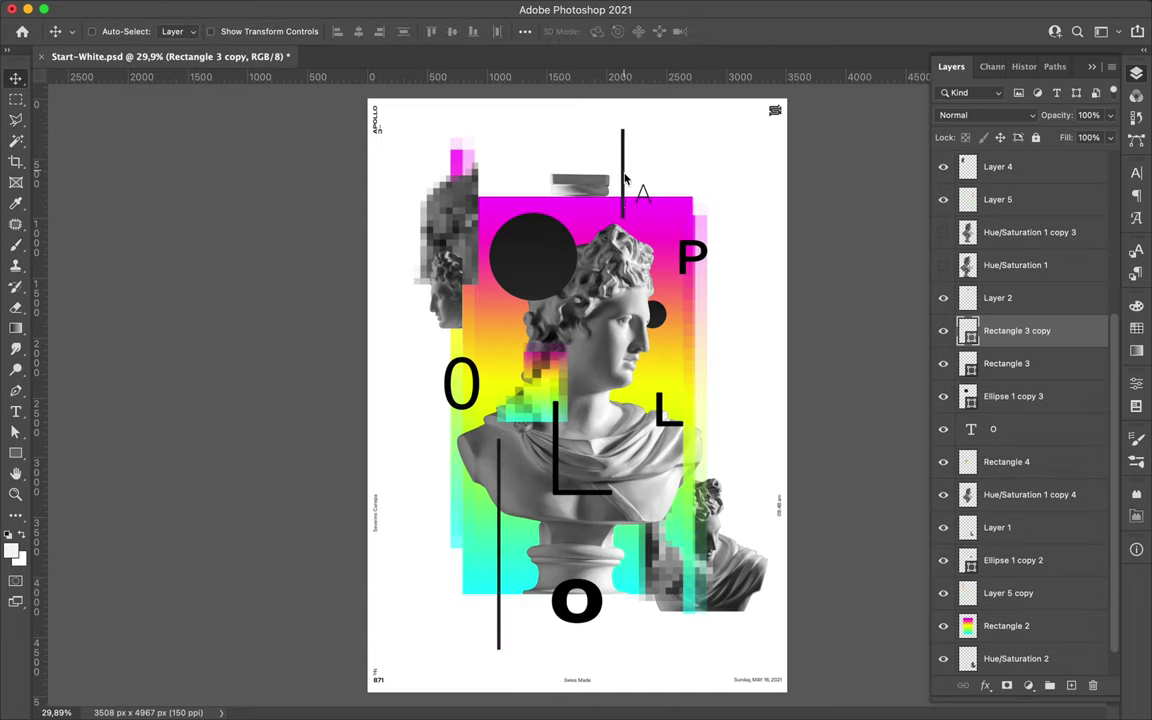
# - Add a new empty layer, load the L outline as a selection, and browse the gradient presets
pyautogui.hotkey('ctrl', 'shift', 'alt', 'n')
pyautogui.press('g')
pyautogui.click(151, 31)
pyautogui.click(36, 131)
pyautogui.click(36, 131)
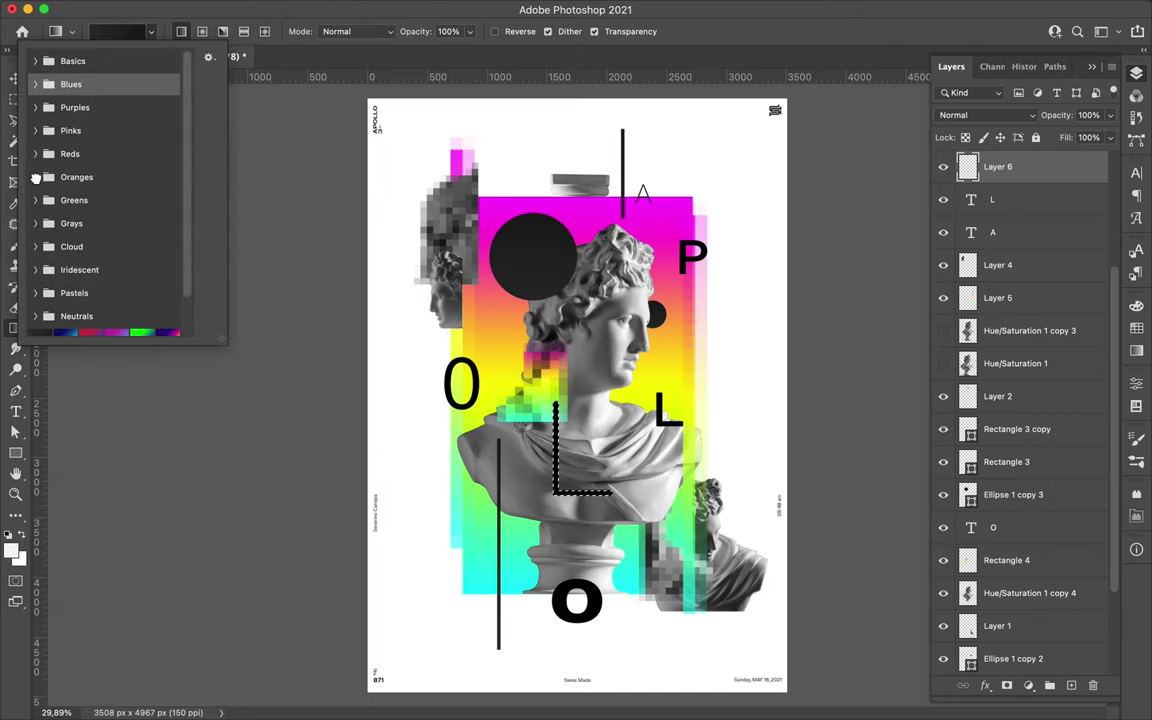
# - Fill the L outline with the multicolour neon gradient and deselect it
pyautogui.scroll(-2, 36, 177)
pyautogui.doubleClick(90, 295)
pyautogui.click(115, 31)
pyautogui.click(882, 44)
pyautogui.moveTo(583, 400); pyautogui.dragTo(583, 495)
pyautogui.press('v')
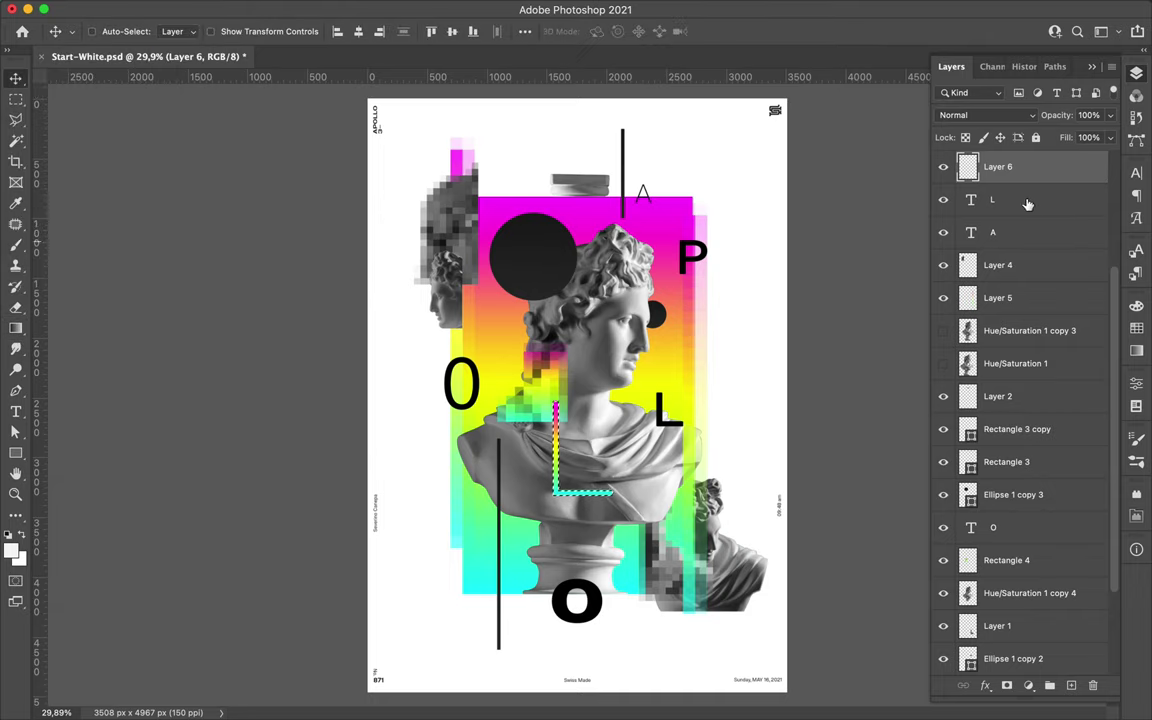
# - Move the P text layer above Layer 6, trying a P fill layer that is then undone
pyautogui.moveTo(1010, 200); pyautogui.dragTo(1010, 160)
pyautogui.keyDown('ctrl'); pyautogui.click(970, 166); pyautogui.keyUp('ctrl')
pyautogui.hotkey('ctrl', 'shift', 'alt', 'n')
pyautogui.press('g')
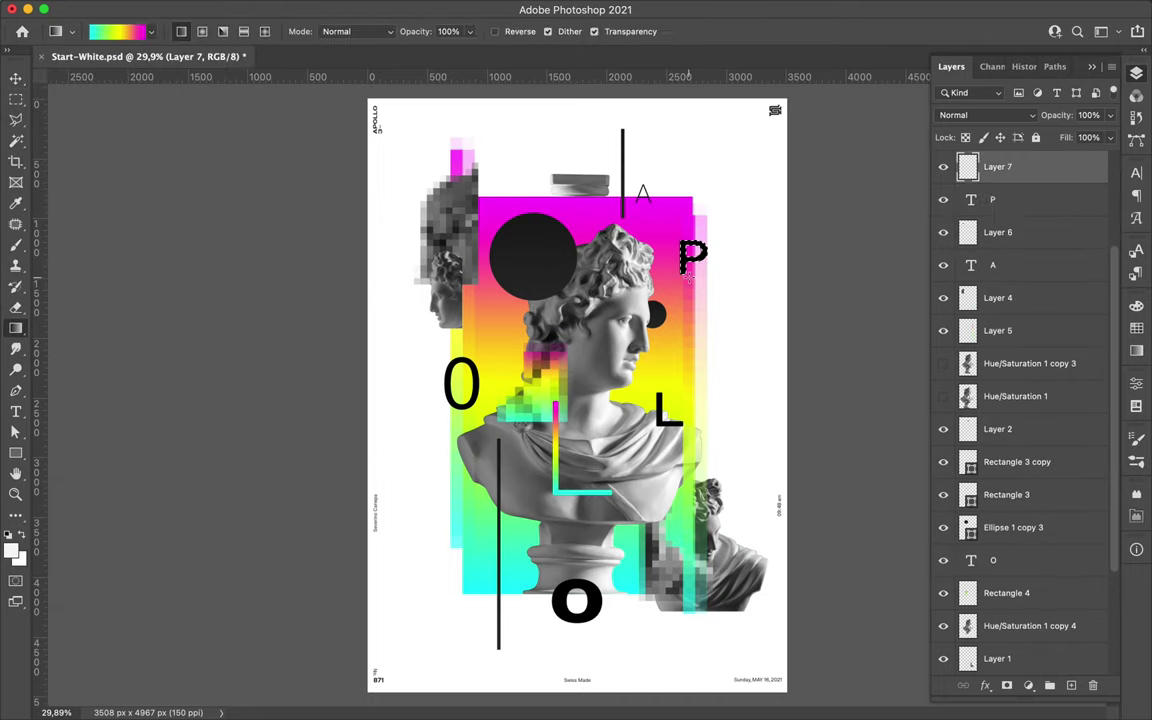
pyautogui.press('m')
pyautogui.hotkey('ctrl', 'z')
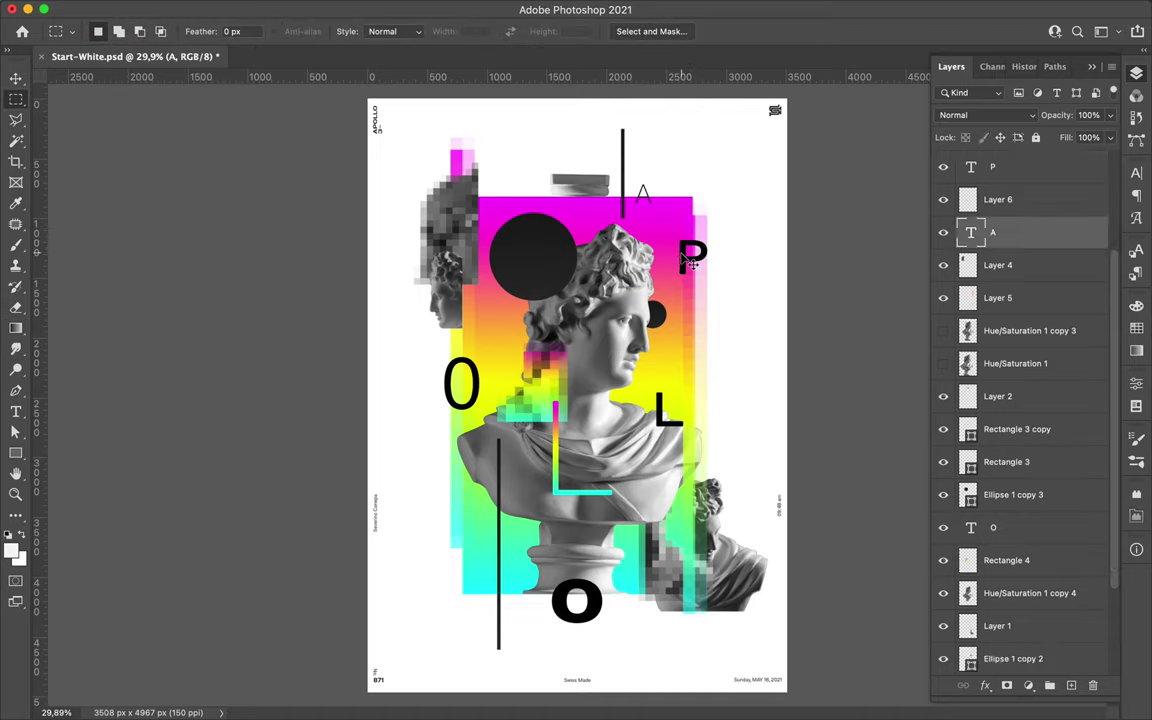
# - Duplicate a black circle to the lower left and enlarge it to about 1291 px wide
pyautogui.press('v')
pyautogui.moveTo(533, 258); pyautogui.dragTo(476, 501)
pyautogui.moveTo(1010, 494); pyautogui.dragTo(1041, 604)
pyautogui.moveTo(476, 501); pyautogui.dragTo(452, 543)
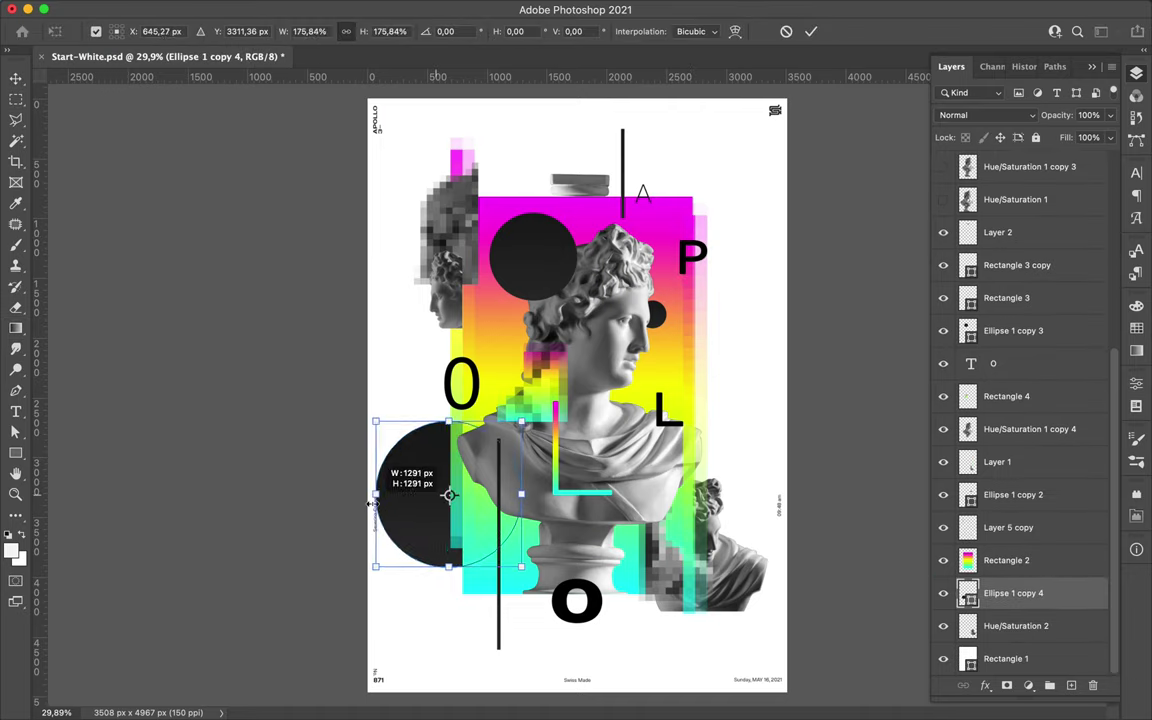
# - Duplicate the gradient panel layer and save the document
pyautogui.keyDown('ctrl'); pyautogui.click(562, 376); pyautogui.keyUp('ctrl')
pyautogui.hotkey('ctrl', 'j')
pyautogui.hotkey('ctrl', 's')
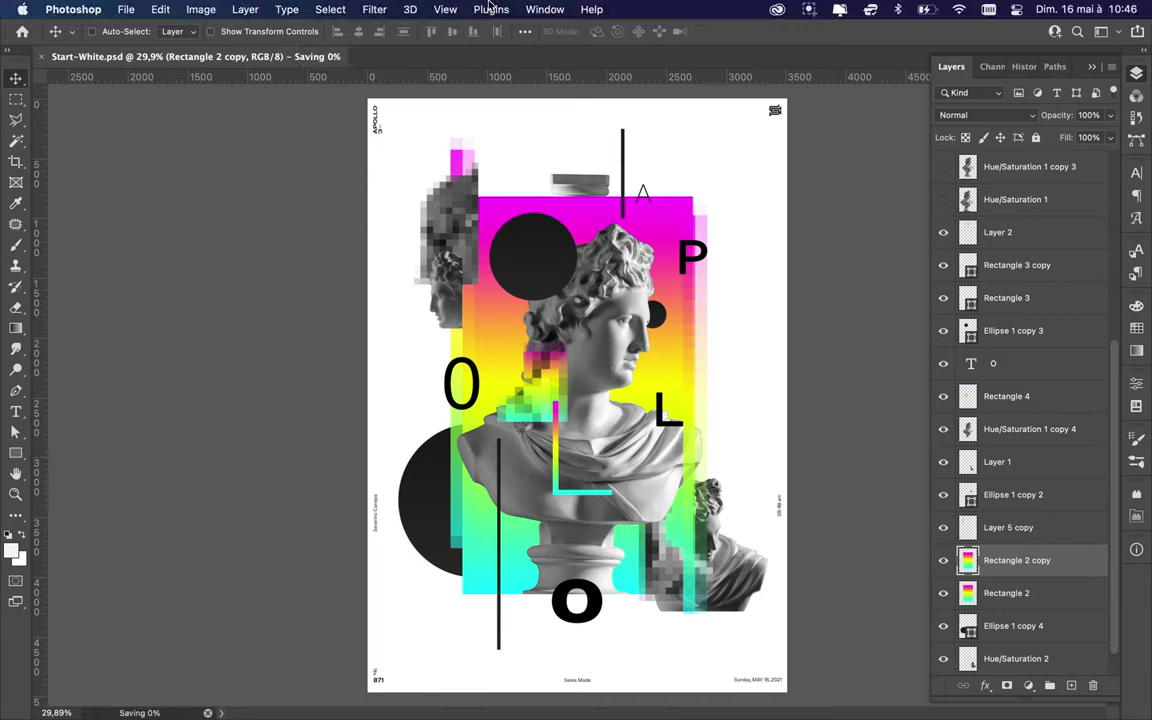
# - Liquify the gradient copy with Twirl and Forward Warp strokes into flame-like swirls
pyautogui.click(809, 9)
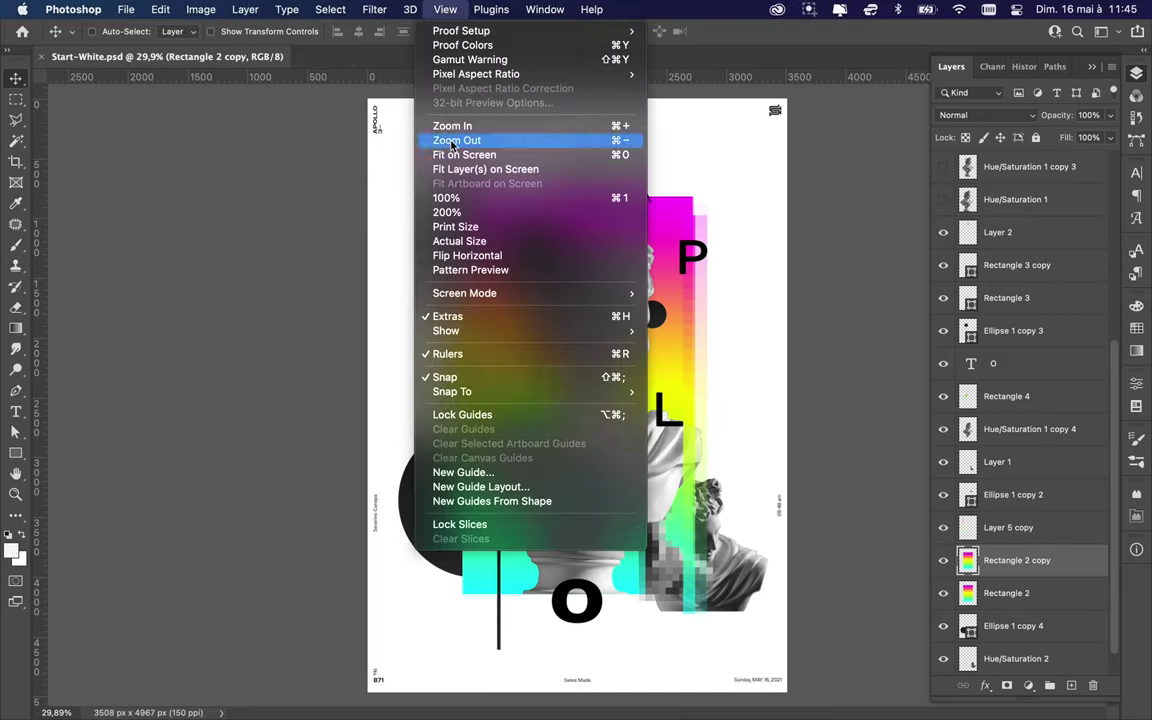
pyautogui.click(400, 165)
pyautogui.moveTo(381, 290)
pyautogui.mouseDown()
pyautogui.moveTo(398, 450)
pyautogui.moveTo(380, 360)
pyautogui.mouseUp()
pyautogui.press('w')
pyautogui.moveTo(386, 552)
pyautogui.mouseDown()
pyautogui.moveTo(386, 296)
pyautogui.moveTo(463, 488)
pyautogui.moveTo(411, 476)
pyautogui.moveTo(300, 290)
pyautogui.moveTo(488, 218)
pyautogui.mouseUp()
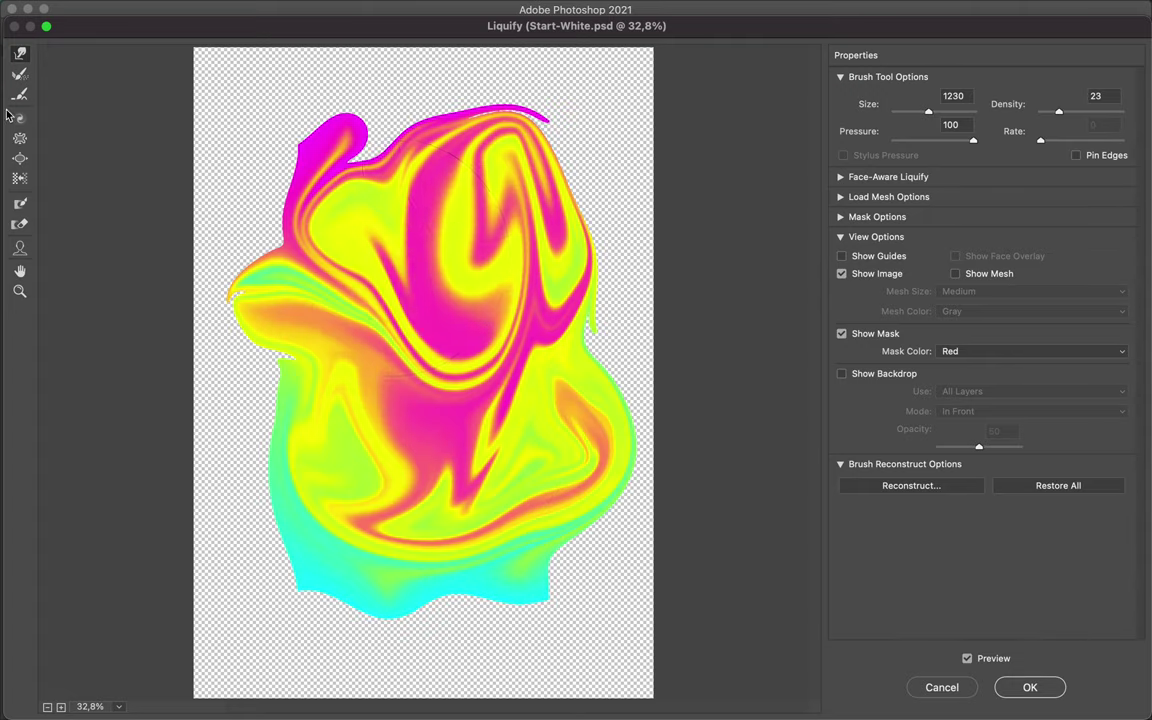
pyautogui.press('c')
pyautogui.press('s')
pyautogui.moveTo(120, 192); pyautogui.dragTo(385, 475)
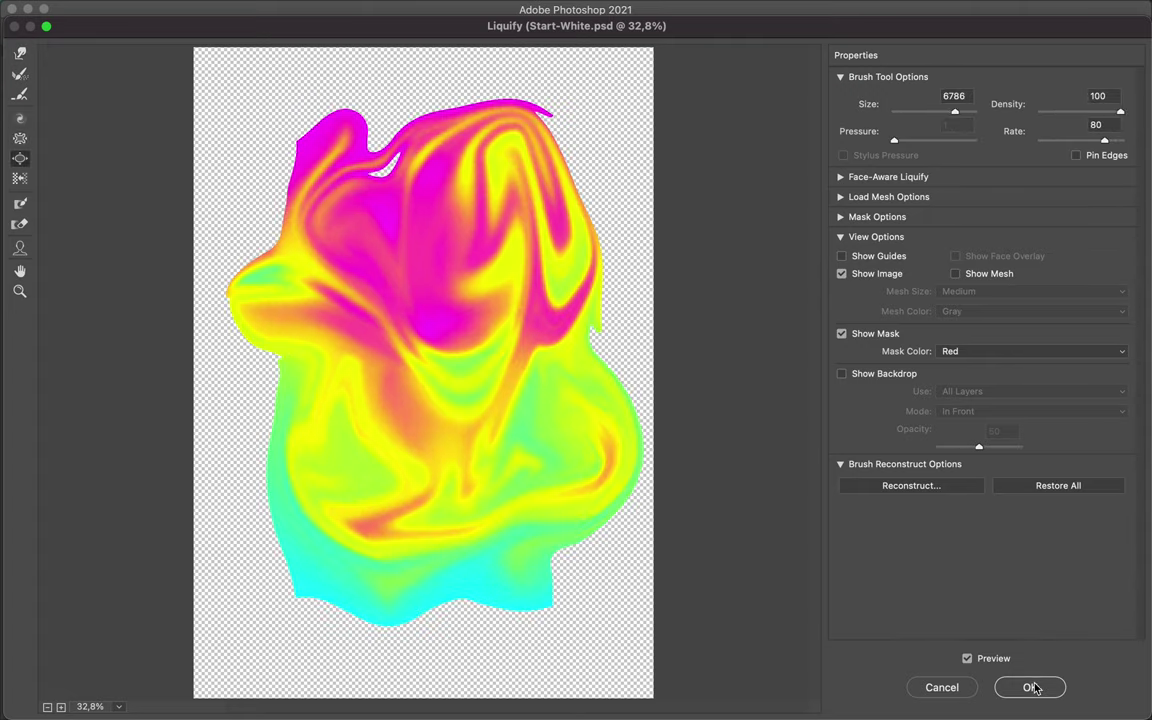
pyautogui.click(1029, 687)
# - Draw thin gradient bars at the panel's lower left and top right
pyautogui.moveTo(443, 553); pyautogui.dragTo(447, 607)
pyautogui.moveTo(702, 180); pyautogui.dragTo(703, 208)
pyautogui.hotkey('ctrl', 't')
pyautogui.press('Return')
# - Select a thin strip near the gradient's top, trying a circle copy by the neck that is undone
pyautogui.click(1016, 522)
pyautogui.press('m')
pyautogui.moveTo(432, 182); pyautogui.dragTo(543, 198)
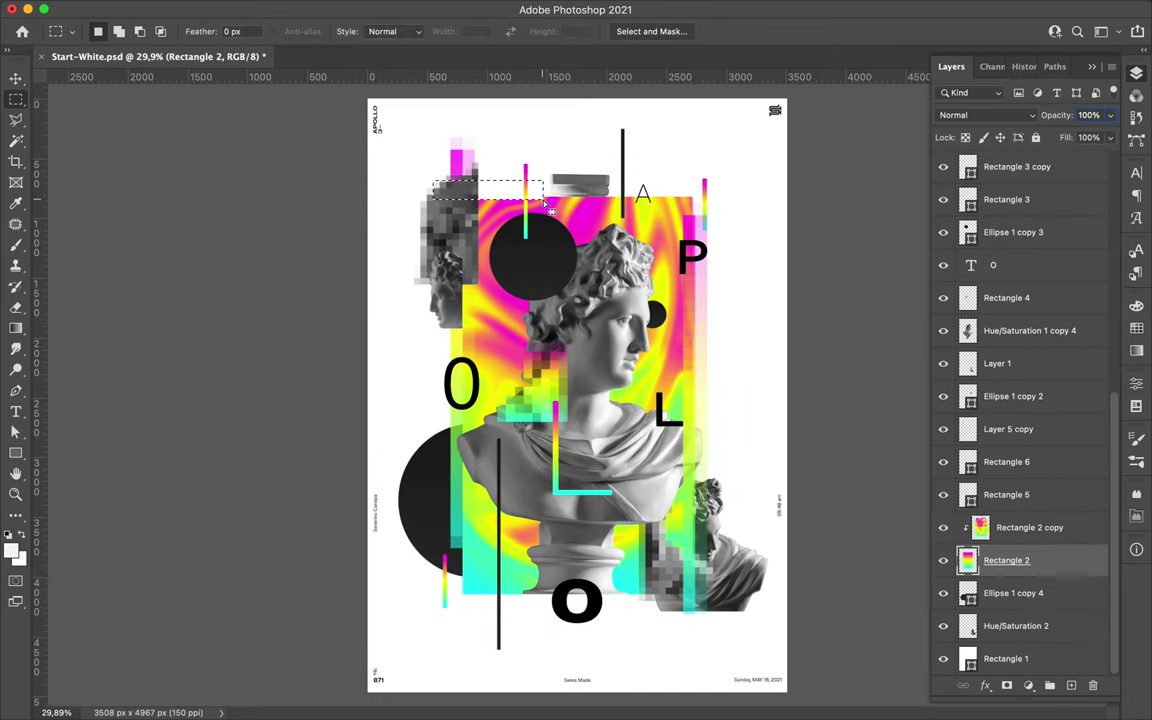
pyautogui.press('v')
pyautogui.moveTo(540, 262); pyautogui.dragTo(516, 376)
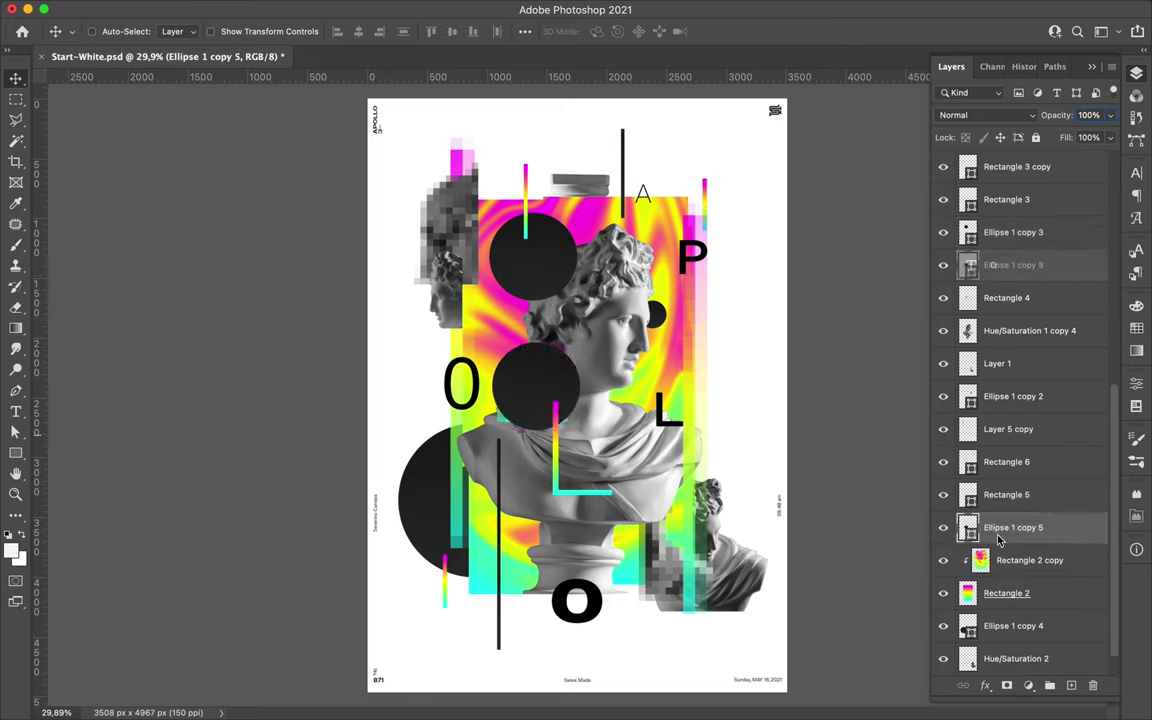
pyautogui.hotkey('ctrl', 'z')
# - Draw a dark square block beside the bust and place a resized copy over the drapery
pyautogui.press('u')
pyautogui.moveTo(495, 352); pyautogui.dragTo(556, 419)
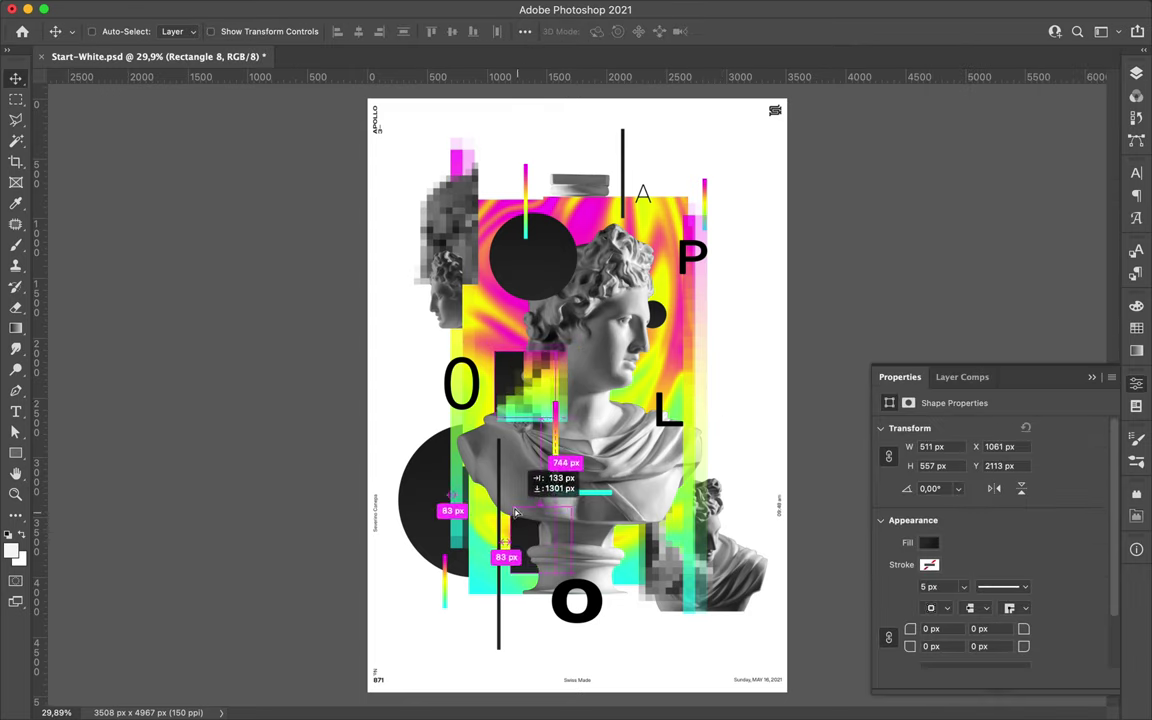
pyautogui.hotkey('ctrl', 't')
pyautogui.moveTo(566, 566); pyautogui.dragTo(579, 581)
pyautogui.press('Return')
pyautogui.moveTo(535, 510); pyautogui.dragTo(533, 540)
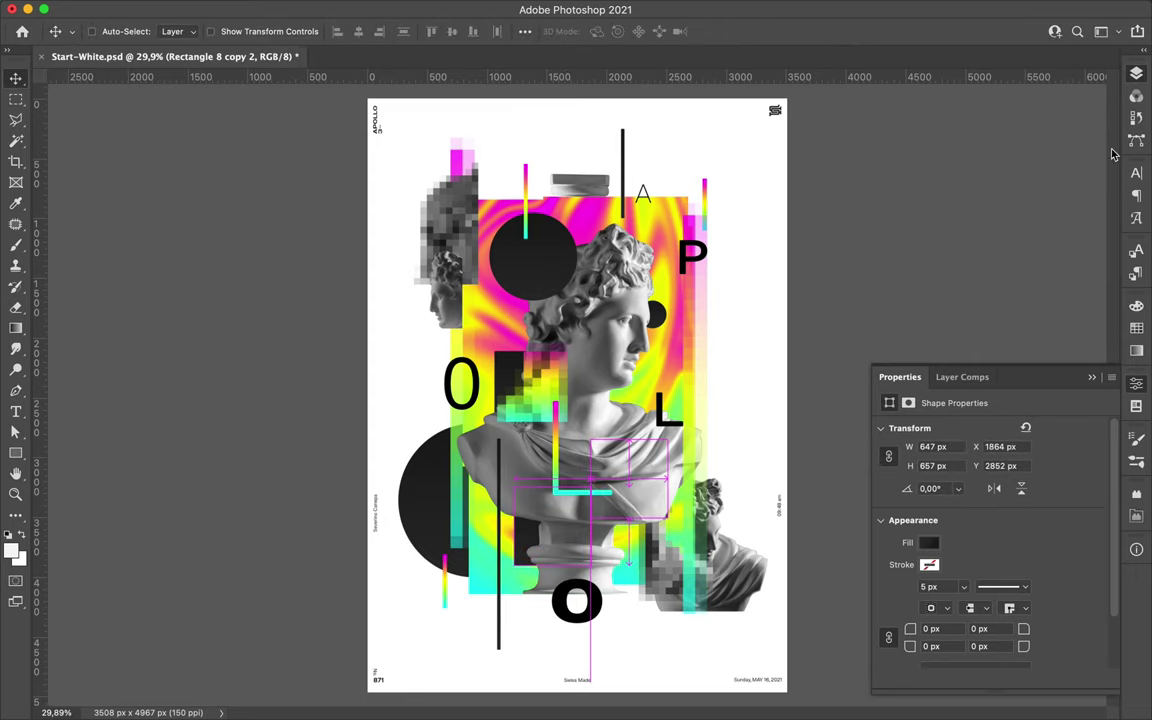
# - Select the square's shape path and bring up its fill colour options
pyautogui.press('F7')
pyautogui.press('a')
pyautogui.click(238, 31)
# - Close the fill options and select the outline square's layer, cancelling a stray transform
pyautogui.press('Escape')
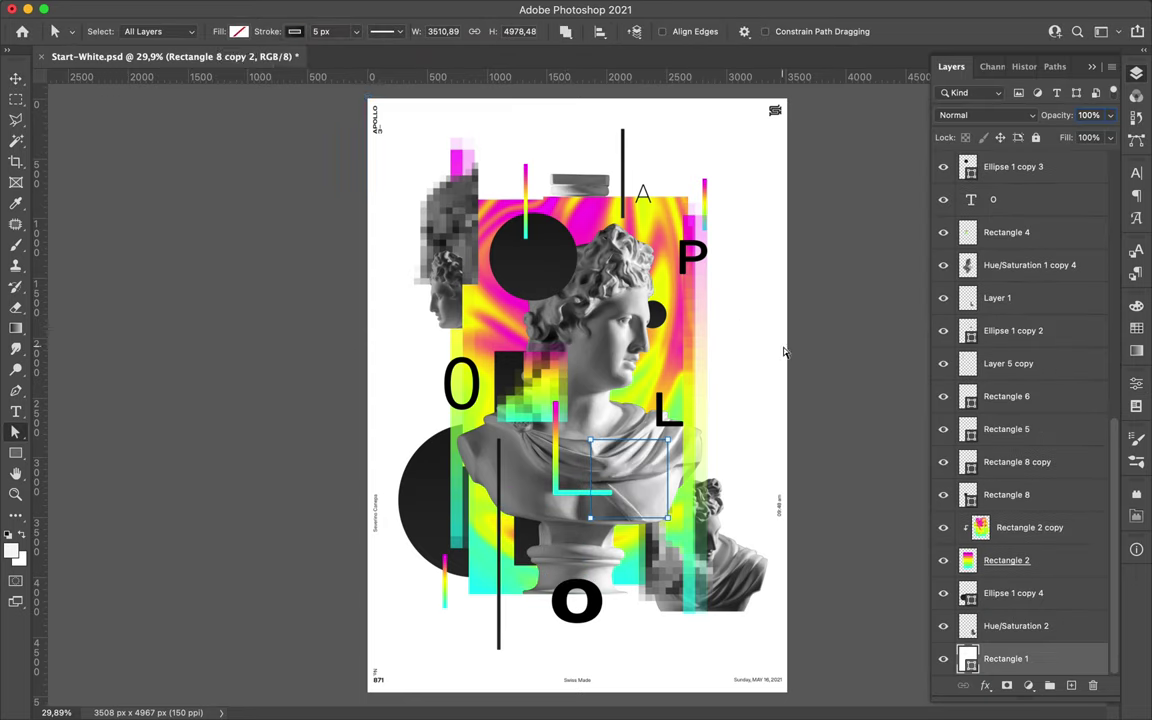
pyautogui.click(672, 521)
pyautogui.press('v')
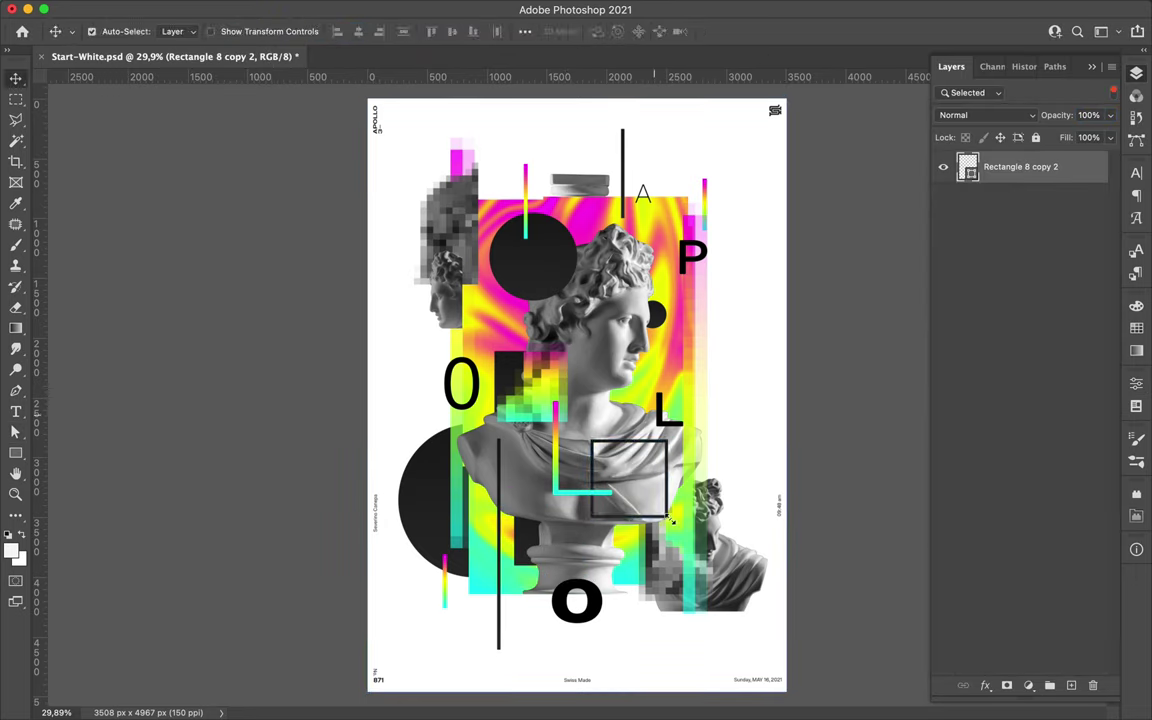
pyautogui.hotkey('ctrl', 't')
pyautogui.press('Escape')
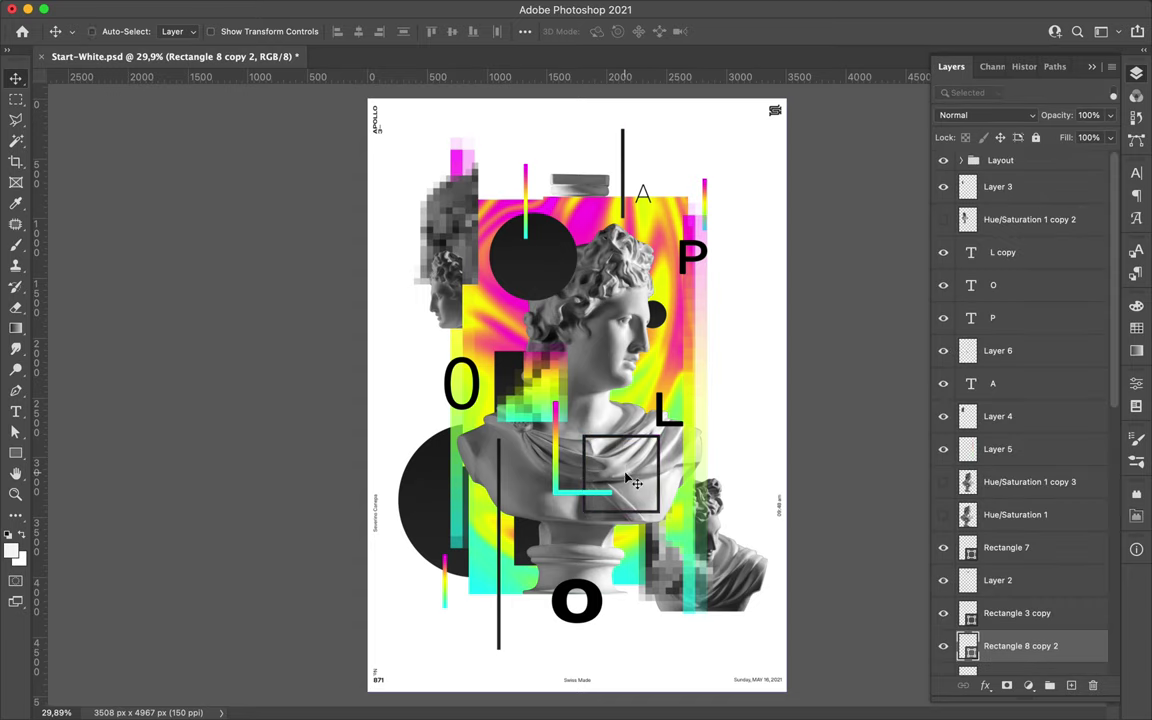
# - Stack small outline square copies above the drapery square, align them, and save the poster
pyautogui.hotkey('ctrl', 'alt', 't')
pyautogui.moveTo(657, 511); pyautogui.dragTo(592, 410)
pyautogui.press('Return')
pyautogui.moveTo(604, 380); pyautogui.dragTo(604, 382)
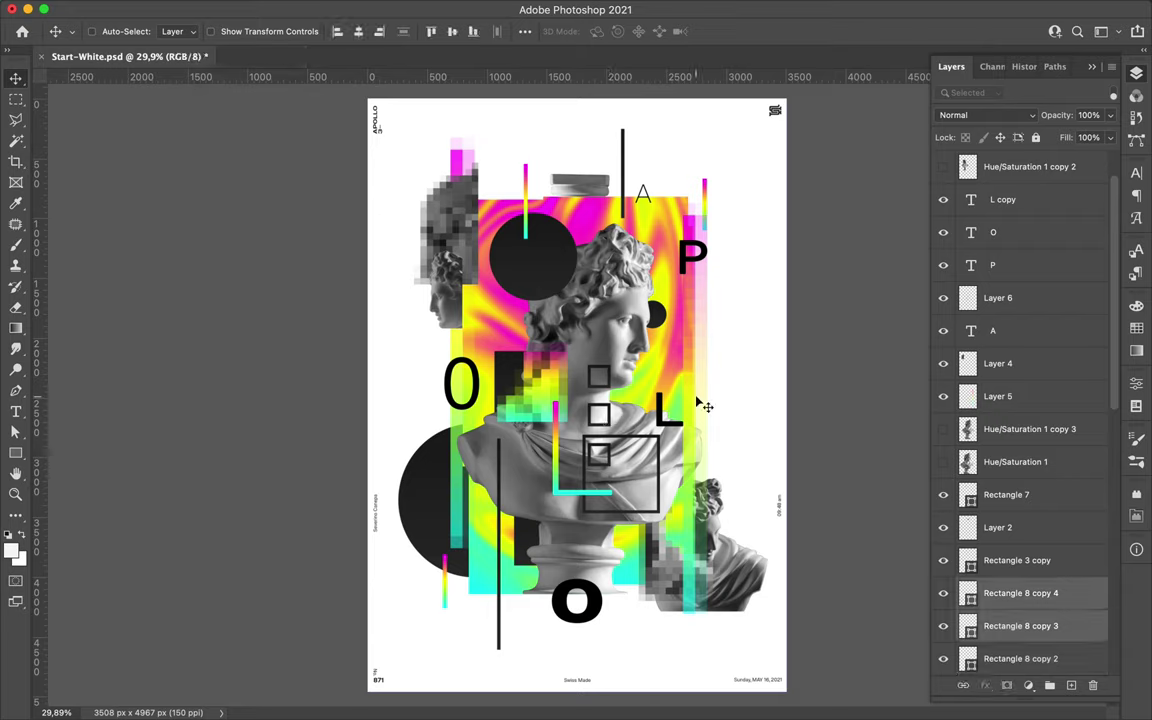
pyautogui.click(524, 31)
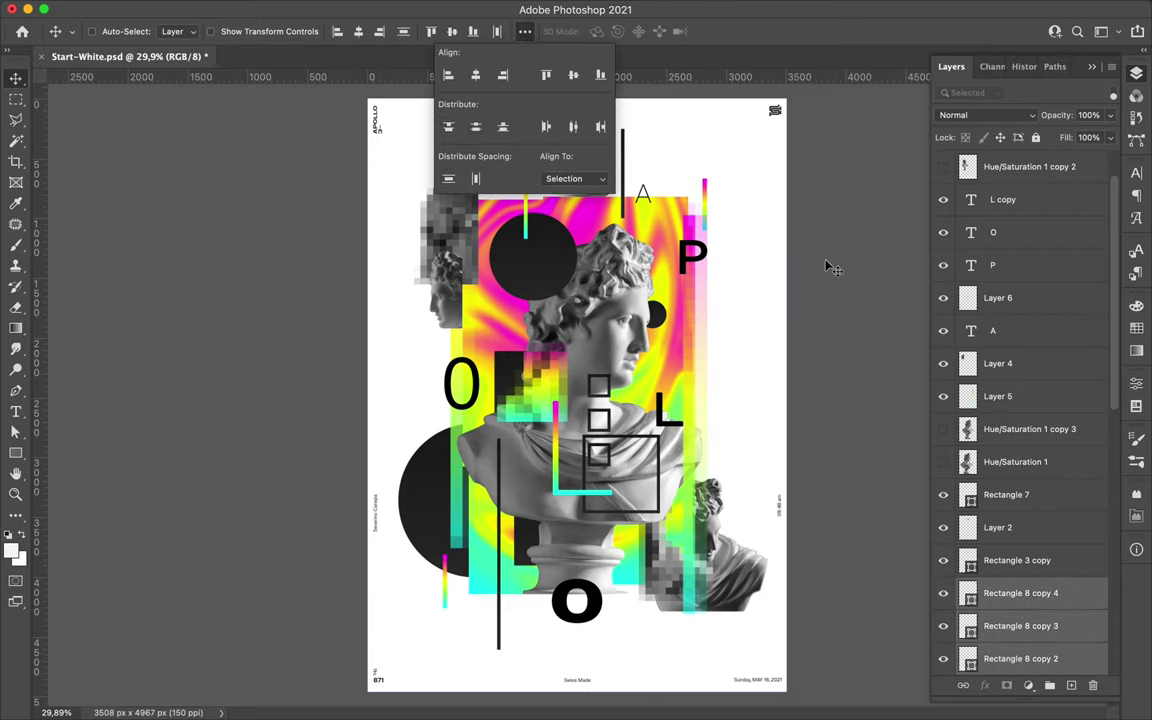
pyautogui.press('super+s')
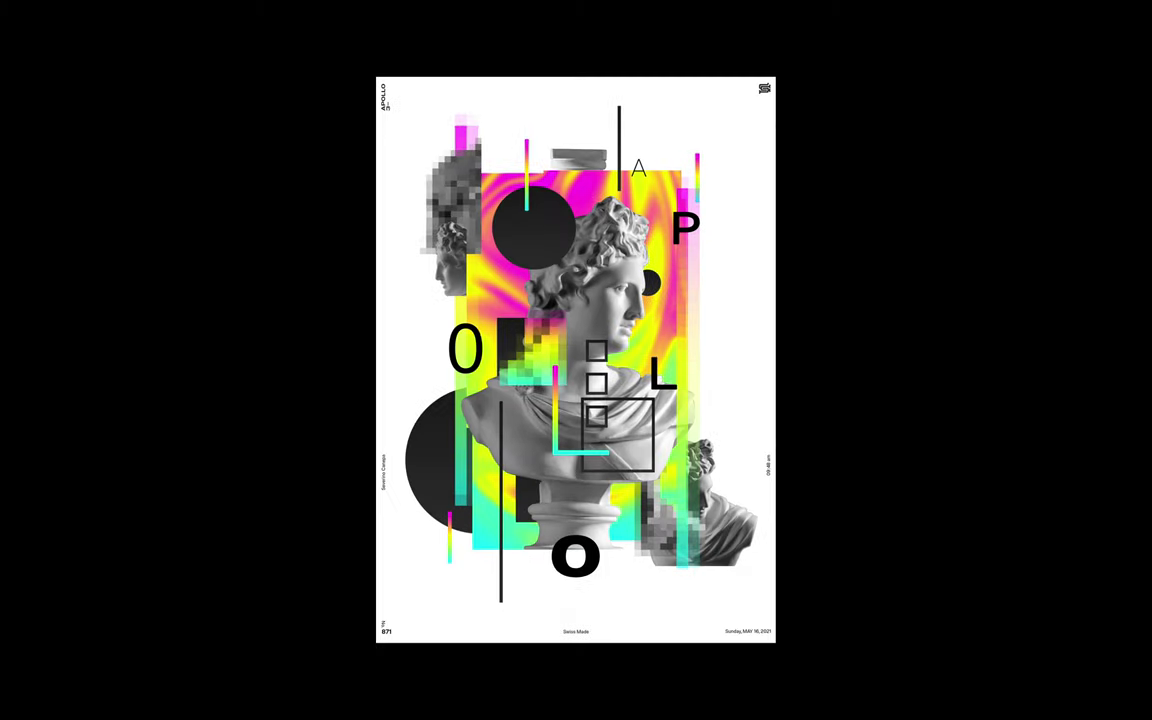